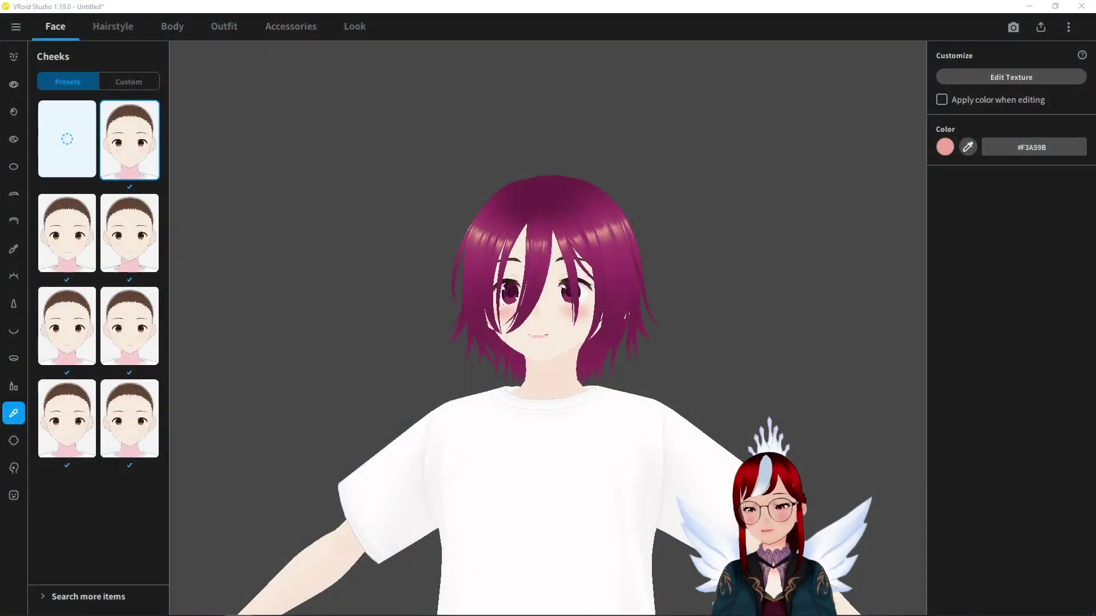
Step: Apply the short asymmetrical Overall Hair preset with side-swept bangs to the character
right_drag(657, 371, 496, 364)
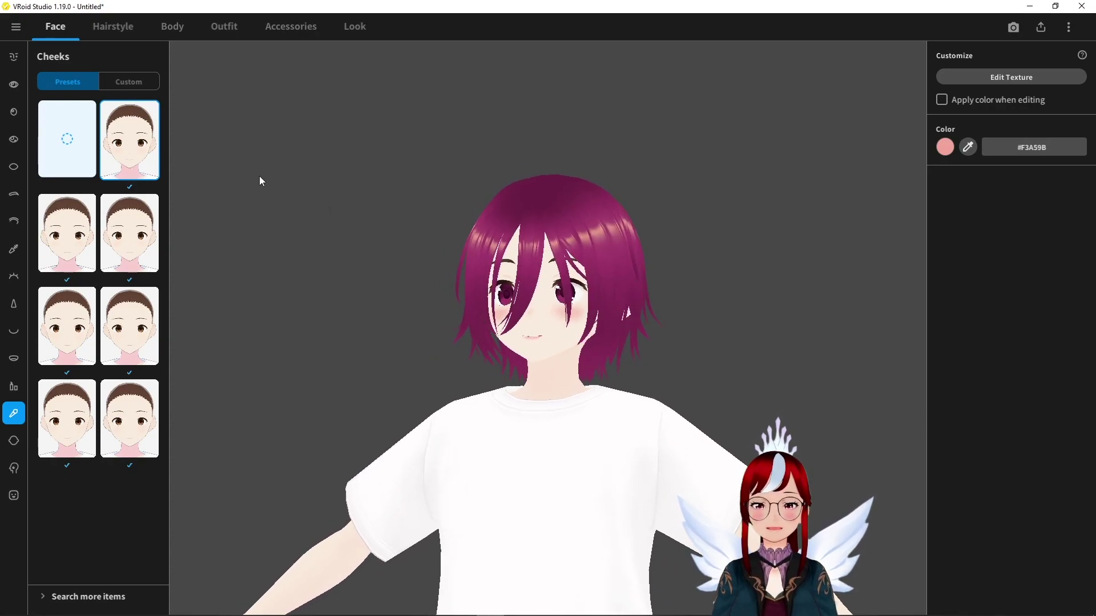
click(125, 32)
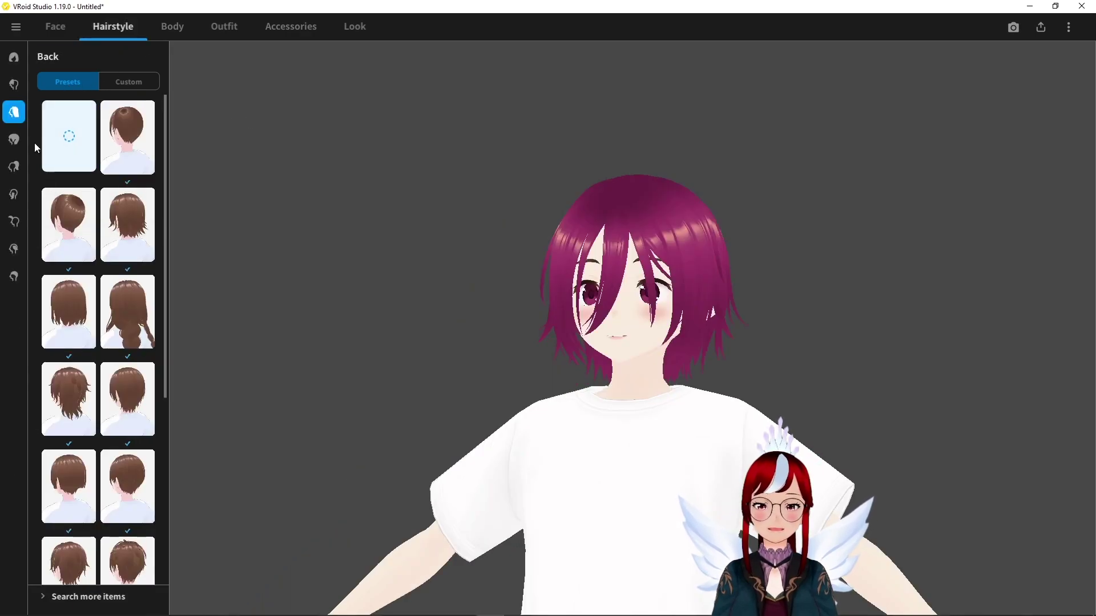
click(14, 139)
click(89, 312)
click(80, 398)
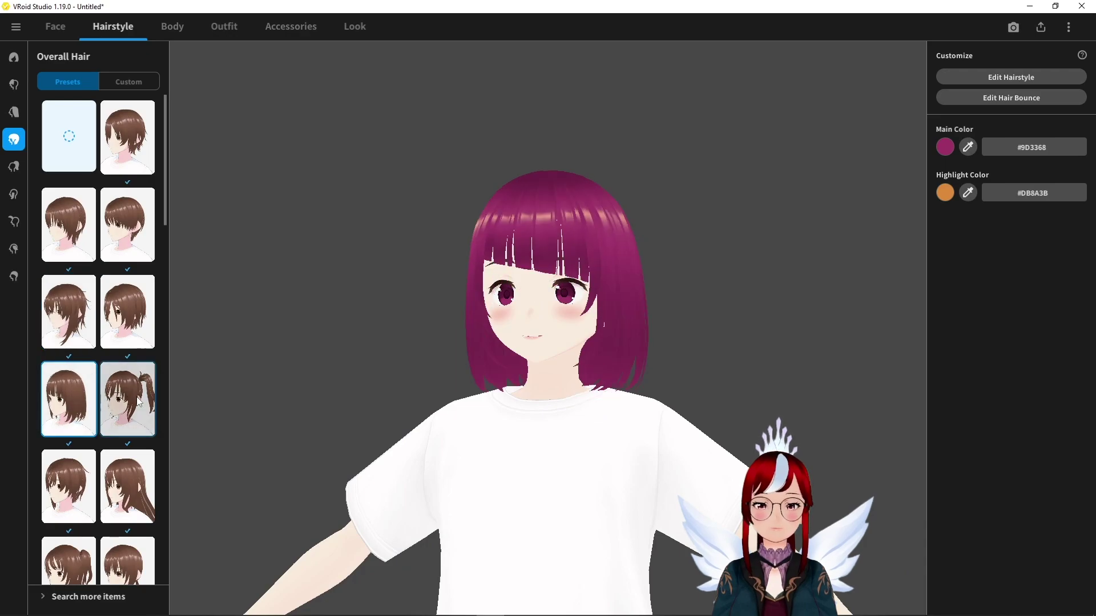
click(123, 398)
click(122, 312)
scroll(117, 325, down, 1)
click(87, 414)
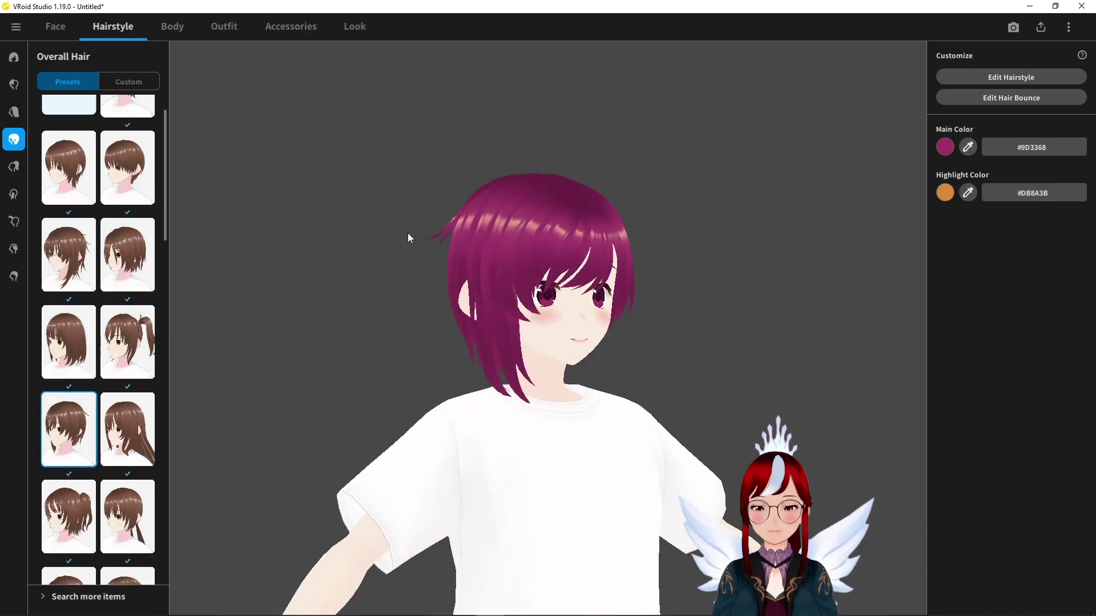
Step: Add the long twin-tail Extensions preset to the character's hairstyle
click(15, 168)
scroll(161, 239, down, 3)
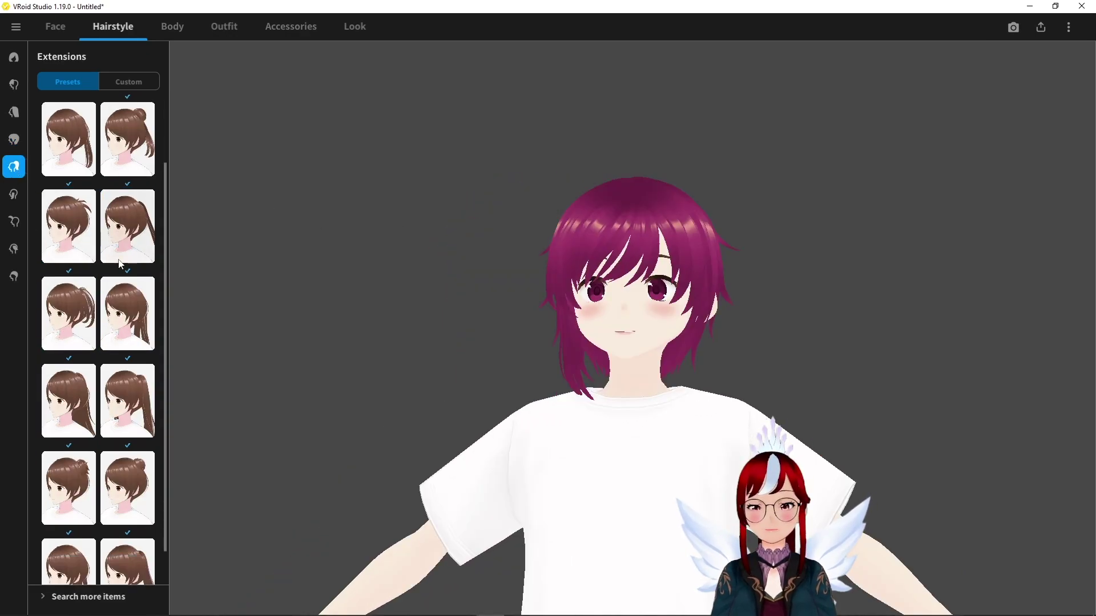
click(143, 371)
right_drag(639, 217, 554, 197)
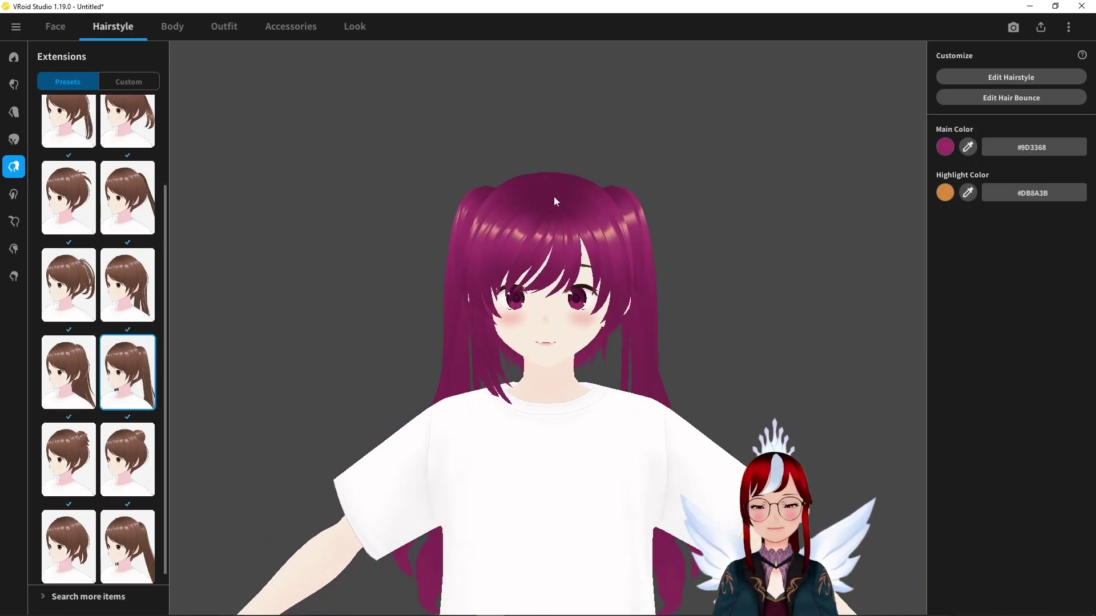
Step: Open the hairstyle for editing and select the first Freehand Group 1 of the Extensions
click(1042, 76)
scroll(85, 262, down, 2)
scroll(86, 261, down, 2)
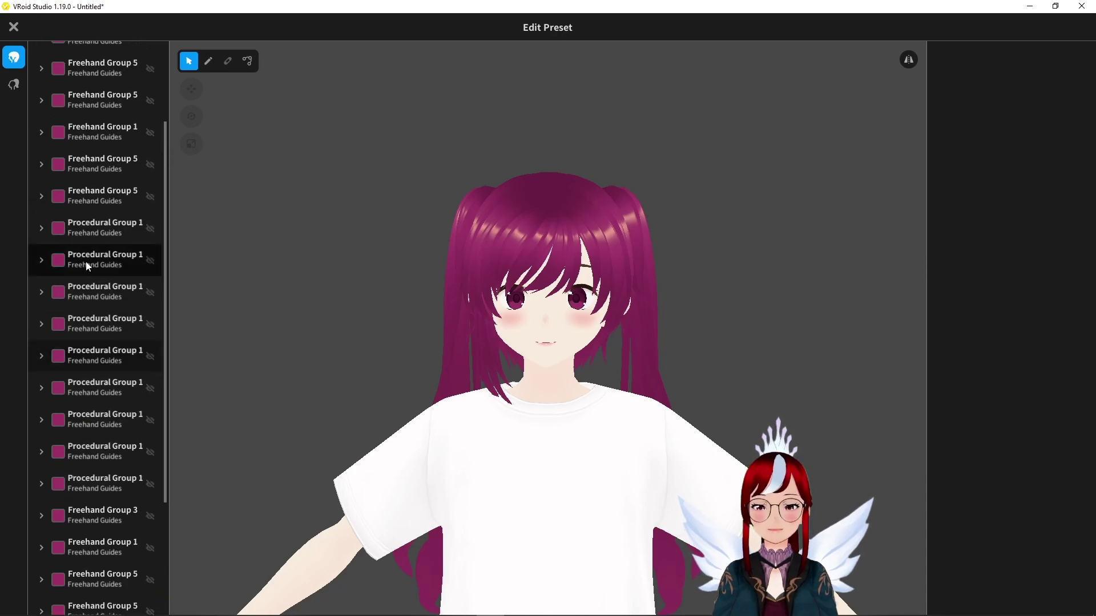
scroll(85, 191, up, 4)
click(85, 158)
click(10, 87)
click(85, 154)
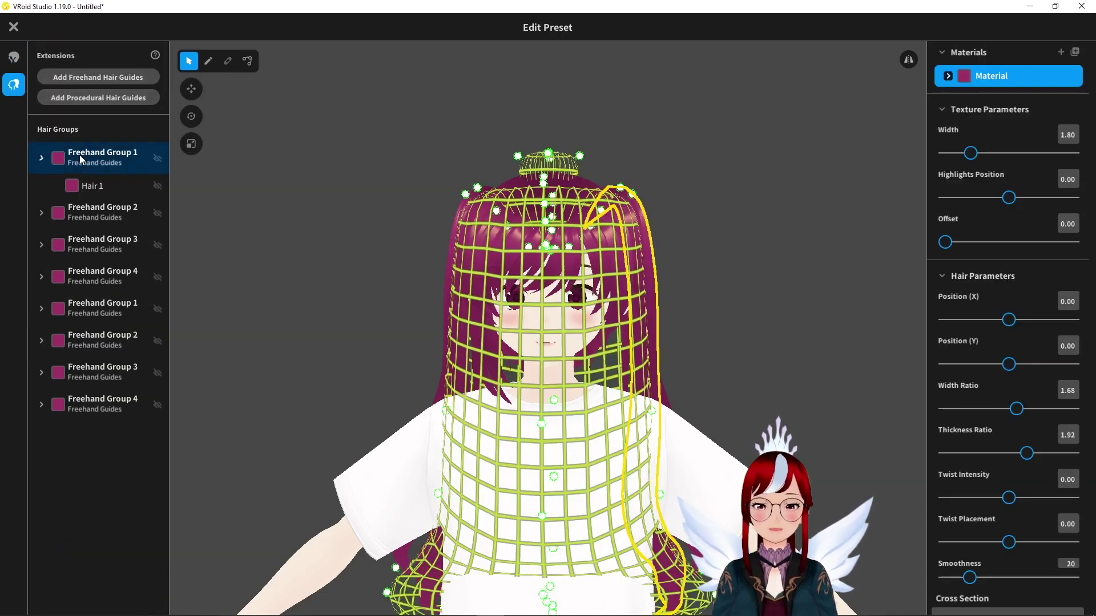
Step: Add a second hair material to the Extensions and rename it Material2
click(1061, 52)
click(1004, 102)
right_click(1004, 102)
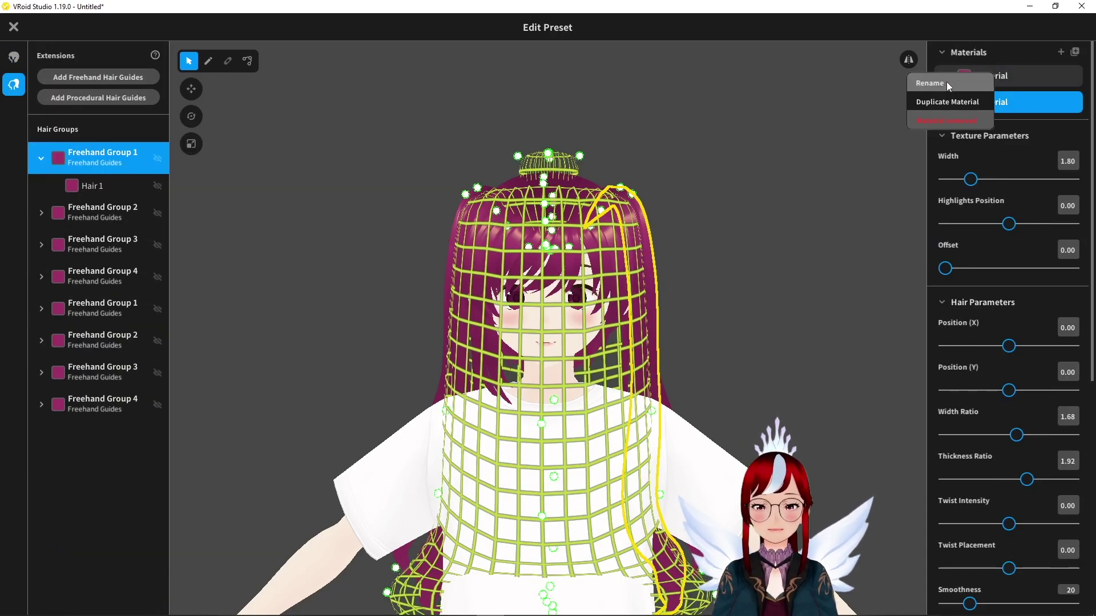
click(947, 81)
text(Material2)
key(Return)
click(561, 309)
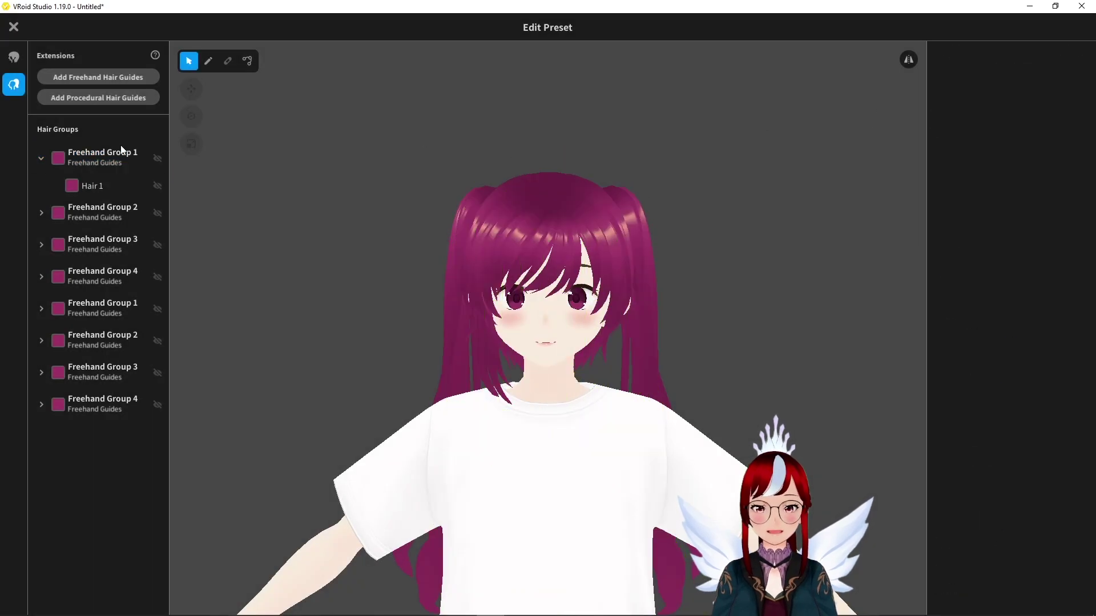
Step: Assign Material2 to the first set of extension hair groups, Freehand Group 1 to 4
click(97, 163)
click(88, 191)
click(85, 218)
click(992, 110)
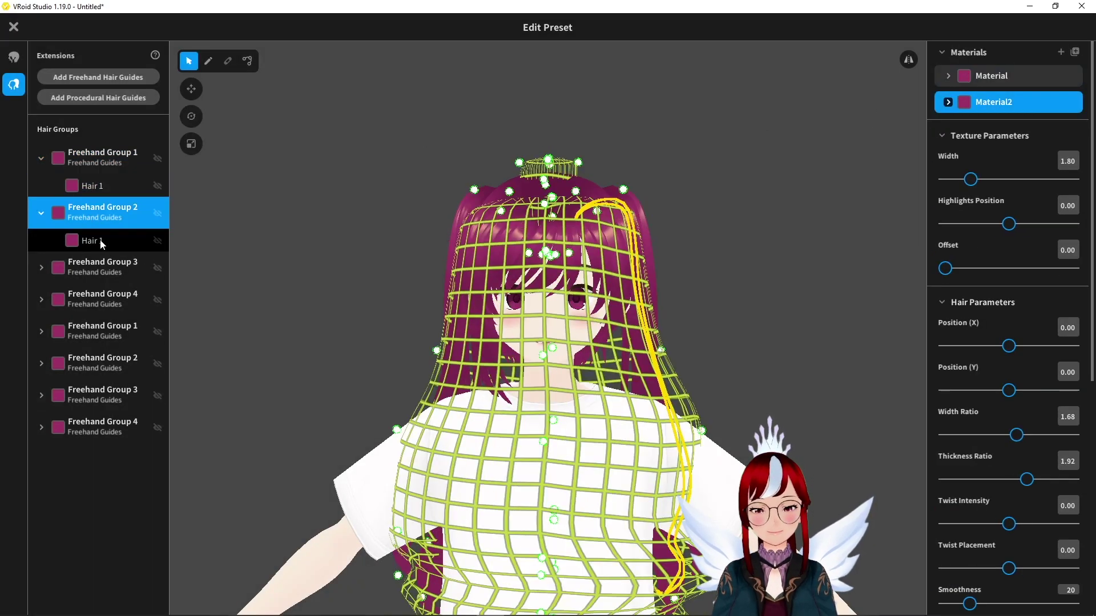
click(100, 266)
click(124, 296)
click(119, 317)
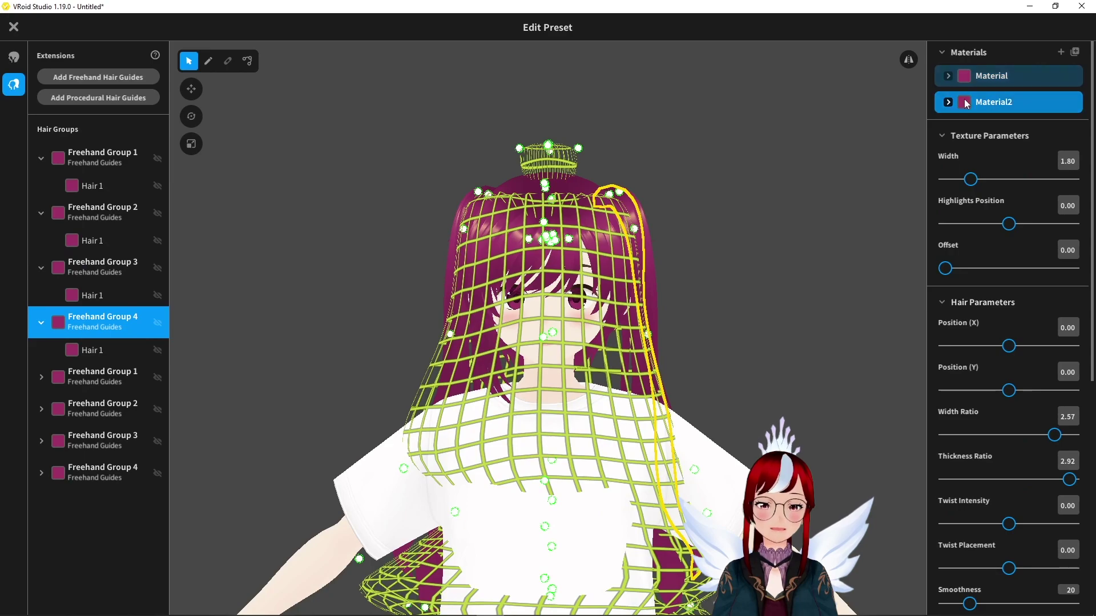
Step: Assign Material2 to the second set of Freehand Groups 1 to 4 and leave the editor, keeping the extensions as a custom item
click(75, 368)
click(97, 429)
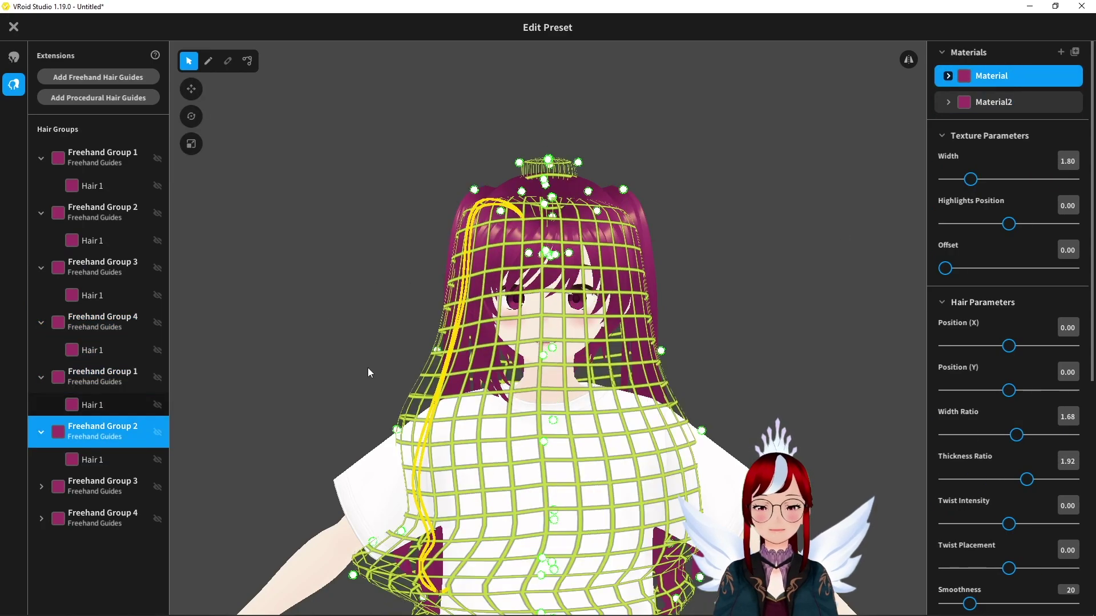
click(101, 460)
click(100, 483)
click(974, 104)
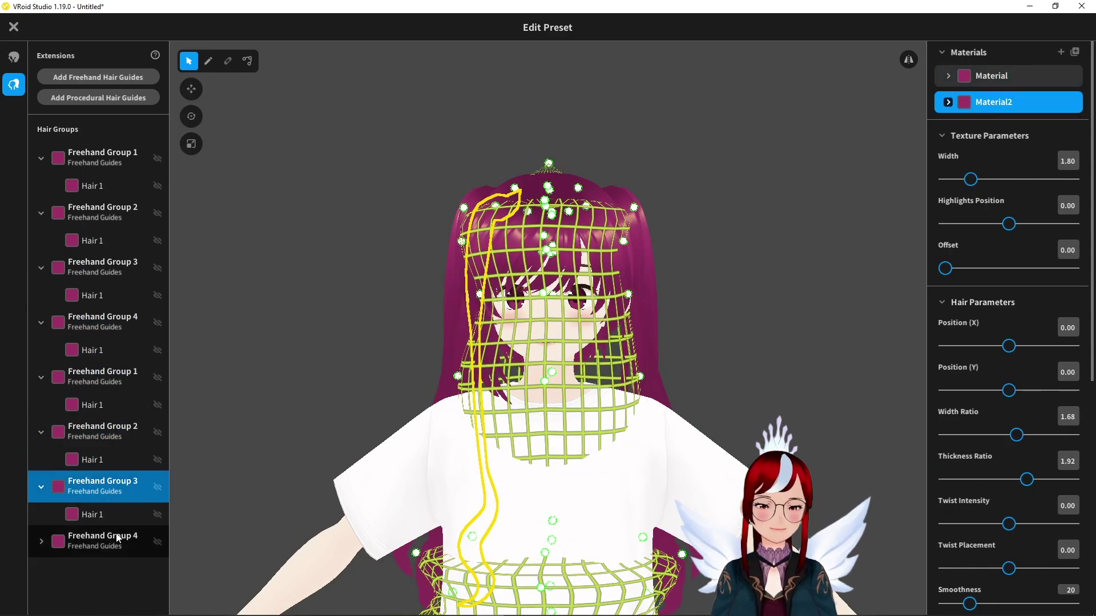
click(116, 535)
click(996, 108)
click(98, 488)
click(98, 434)
click(101, 378)
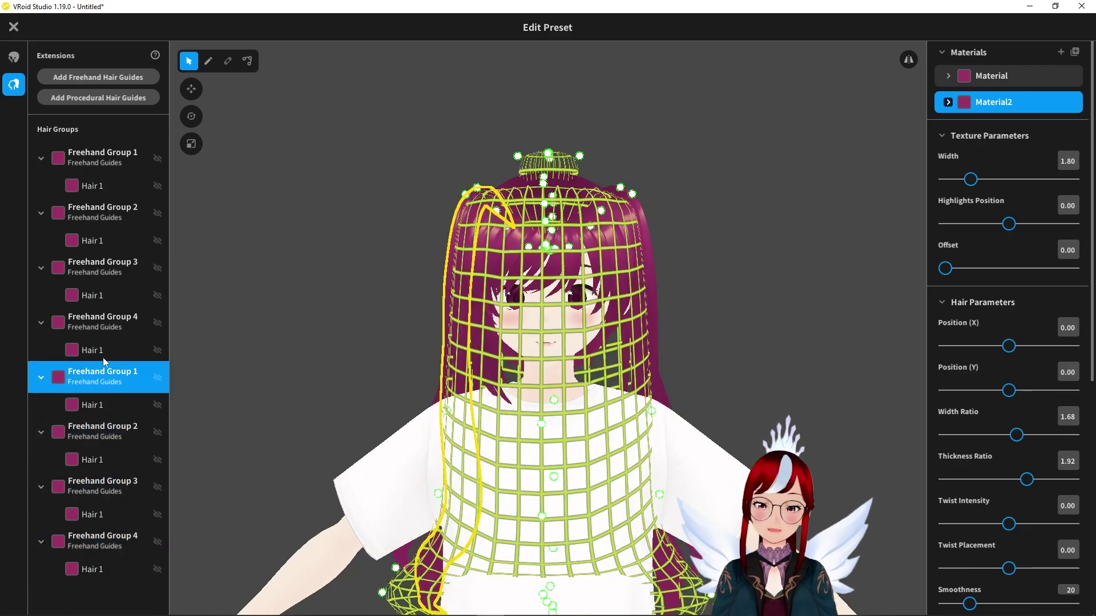
click(84, 270)
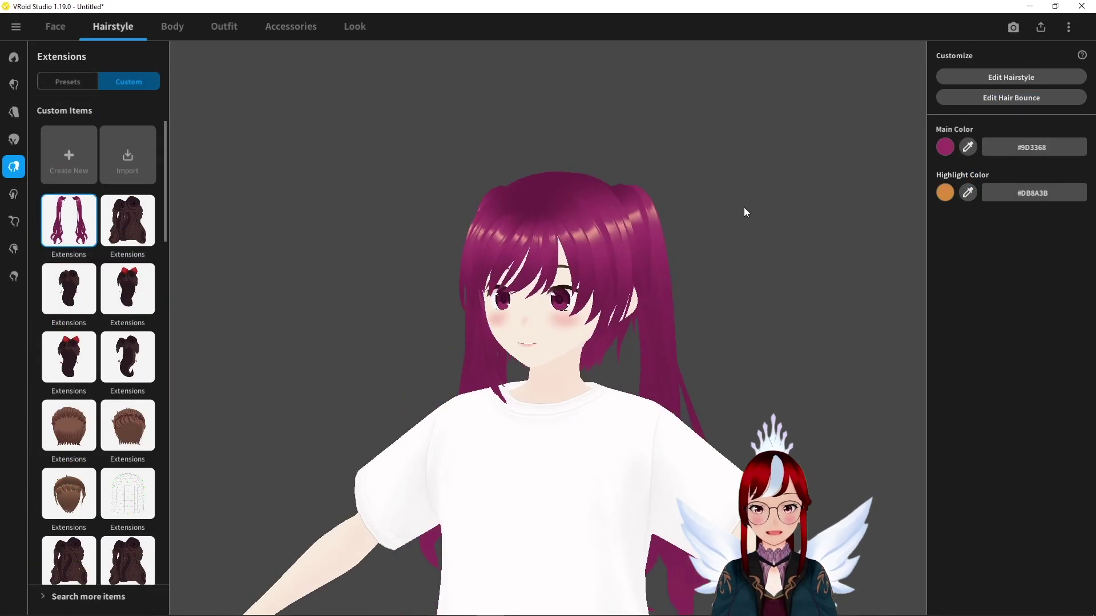
right_drag(741, 207, 686, 207)
drag(686, 207, 543, 207)
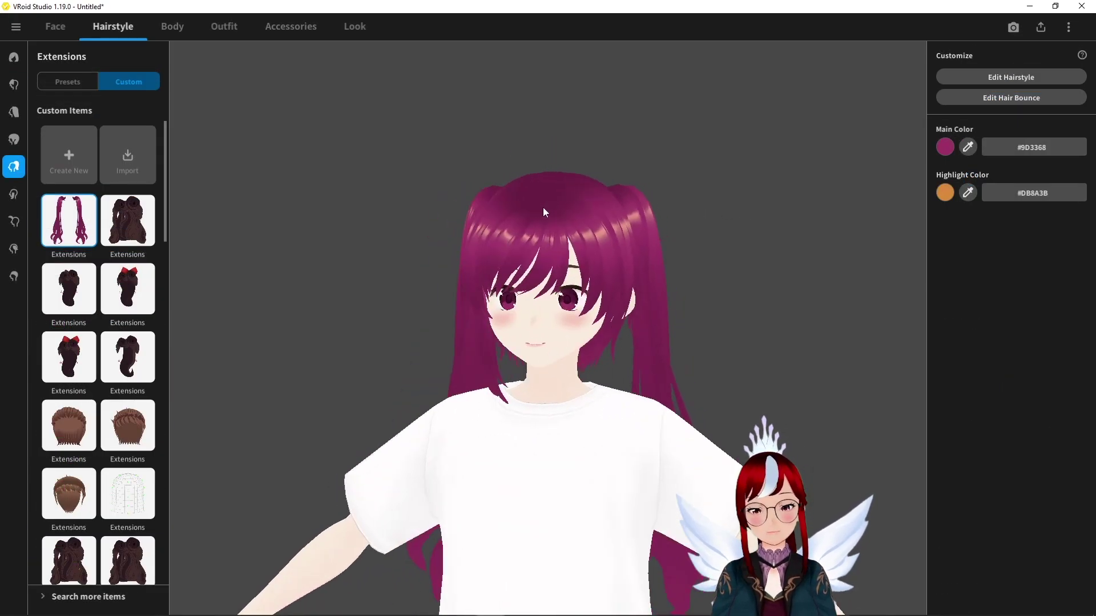
Step: Export the character as VRM with Delete Transparent Meshes turned off and the materials left at Default
click(1039, 26)
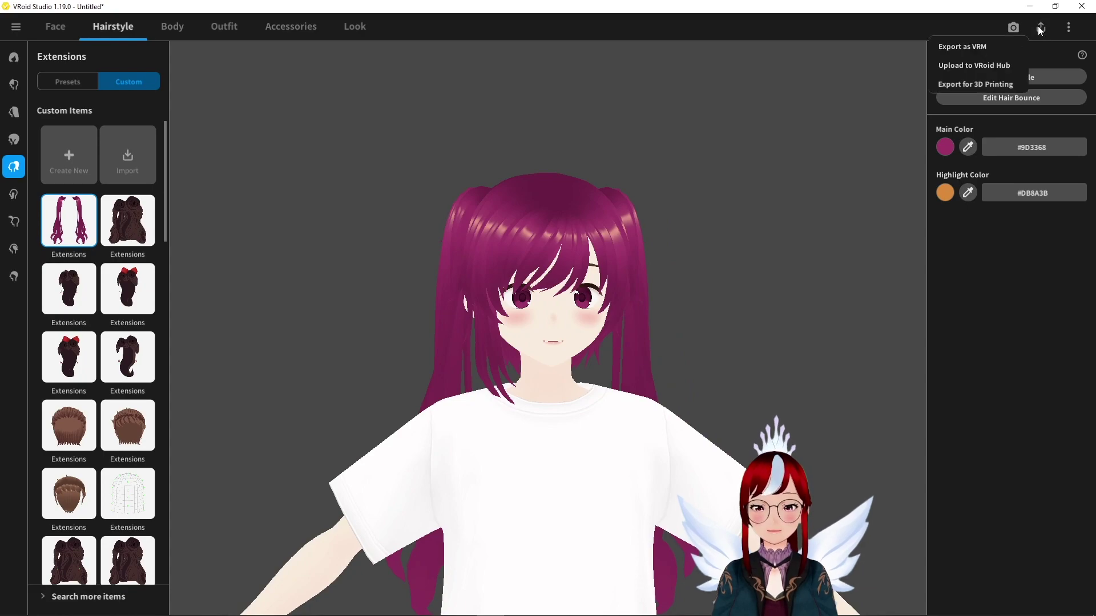
click(982, 46)
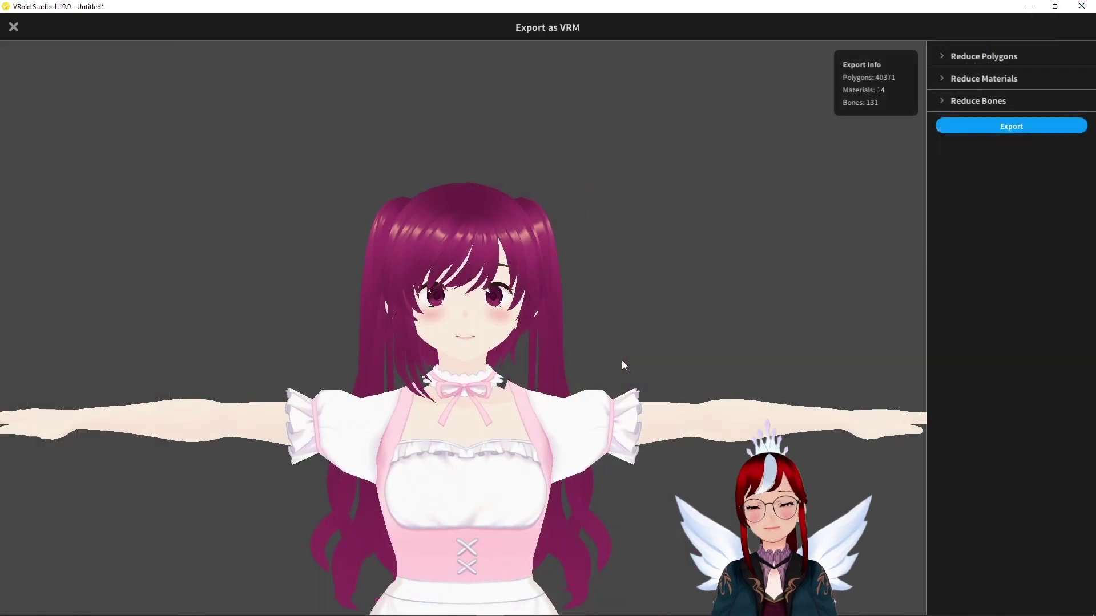
click(940, 54)
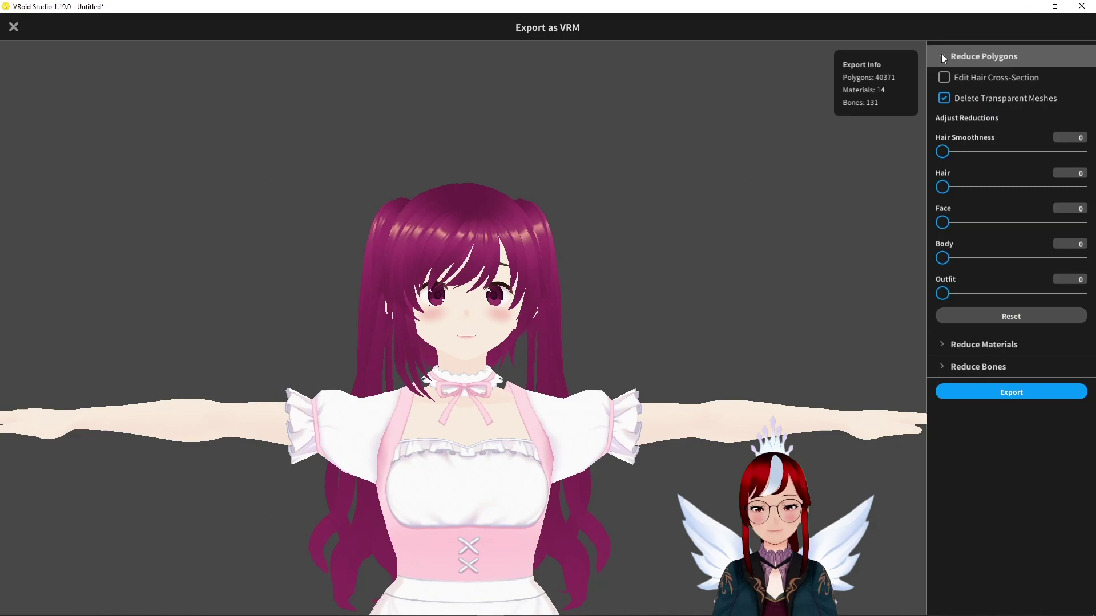
click(944, 98)
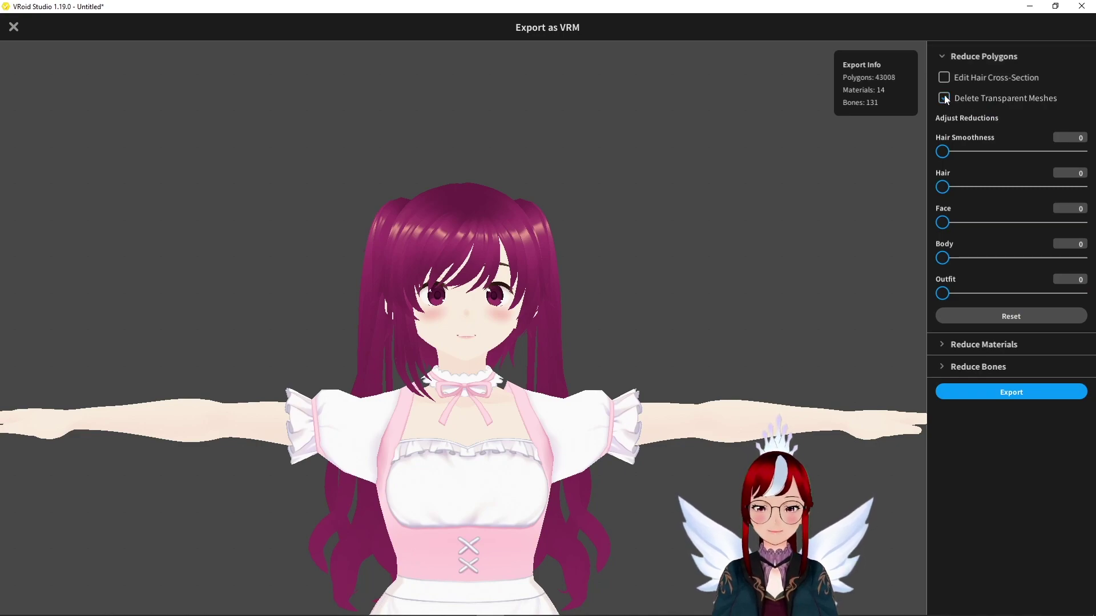
click(938, 343)
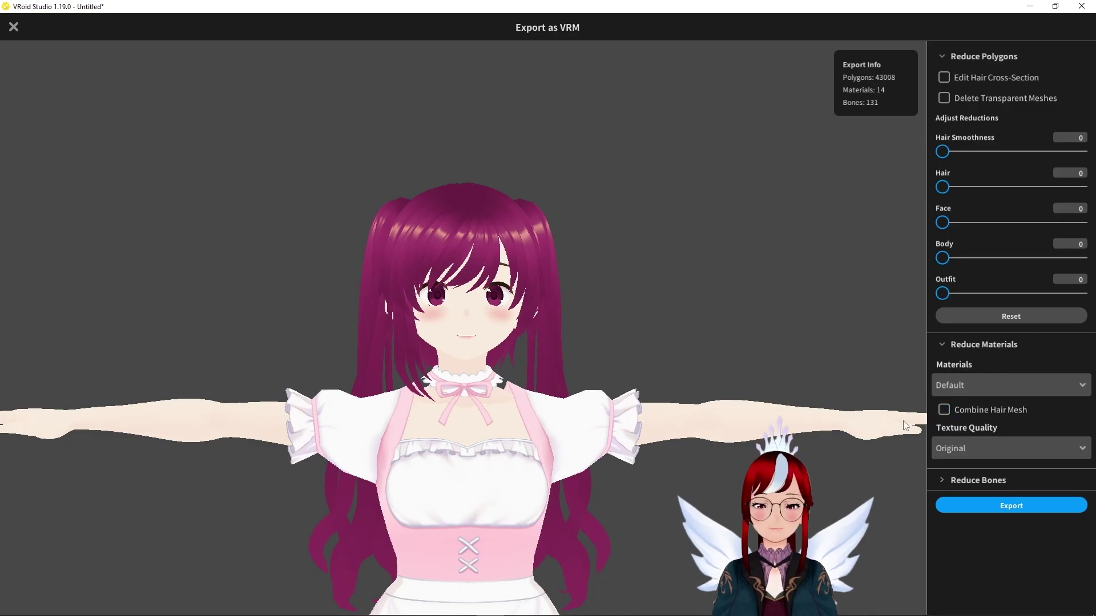
click(996, 506)
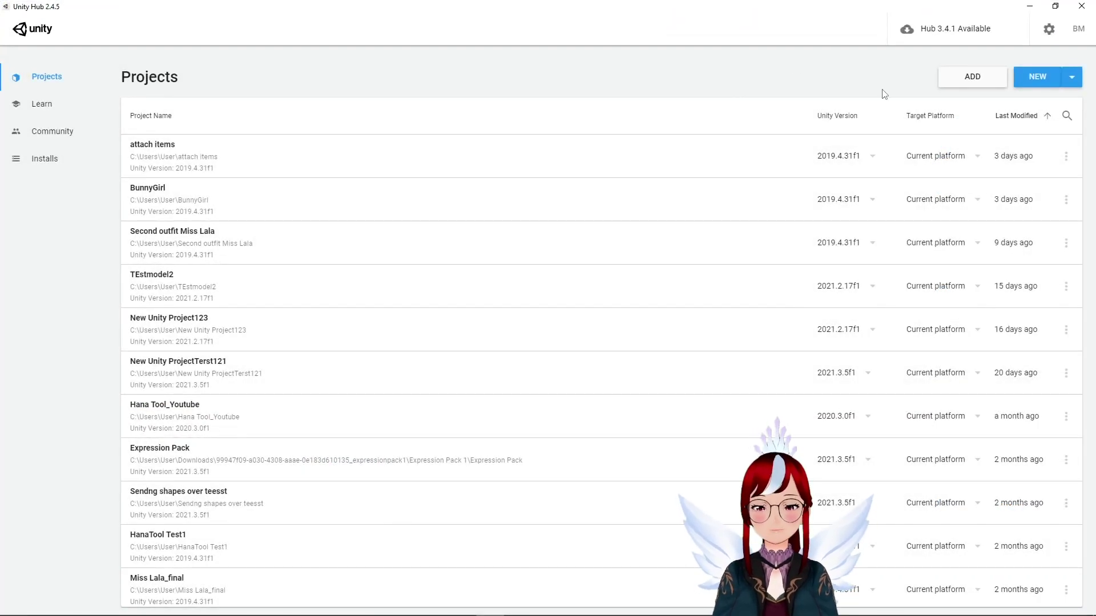
Step: Switch to Unity Hub and create a 3D project named Hairstyle switches with Unity 2019.4.31f1
click(1075, 78)
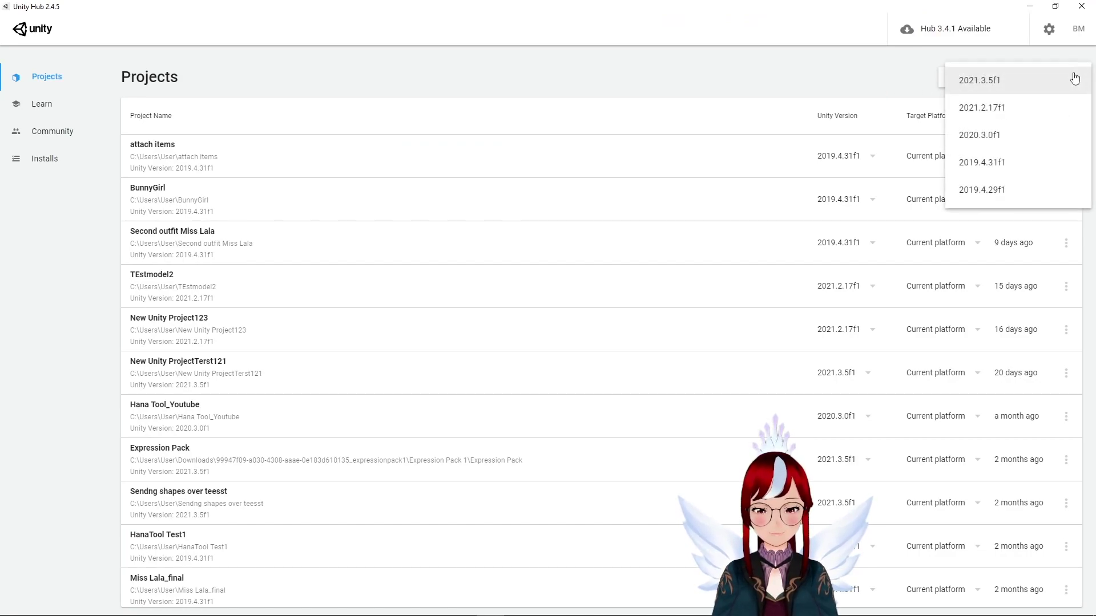
click(998, 164)
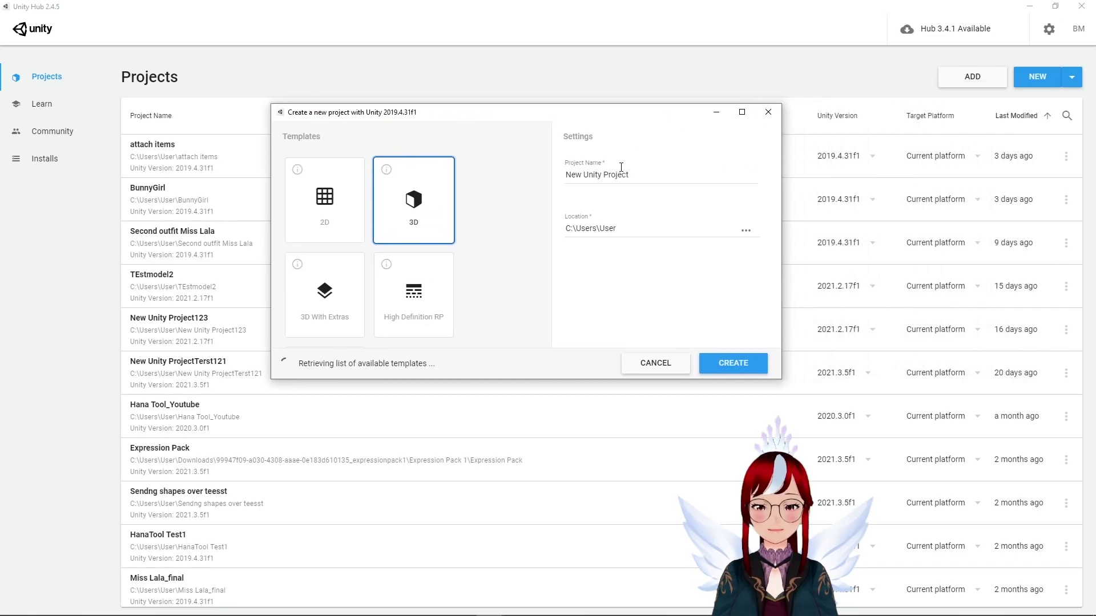
drag(630, 176, 525, 182)
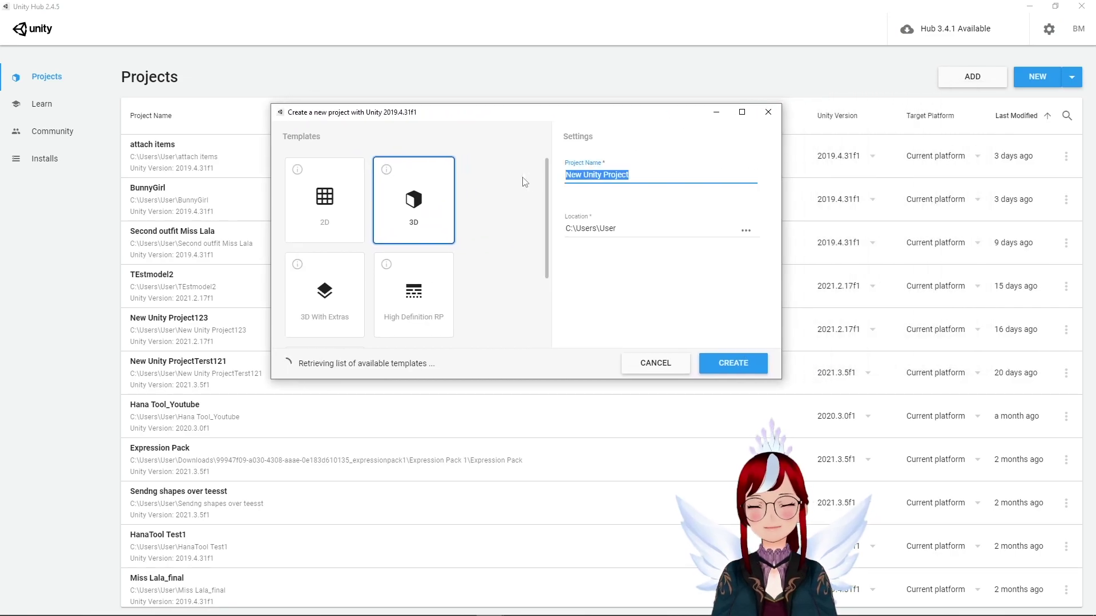
text(Ha)
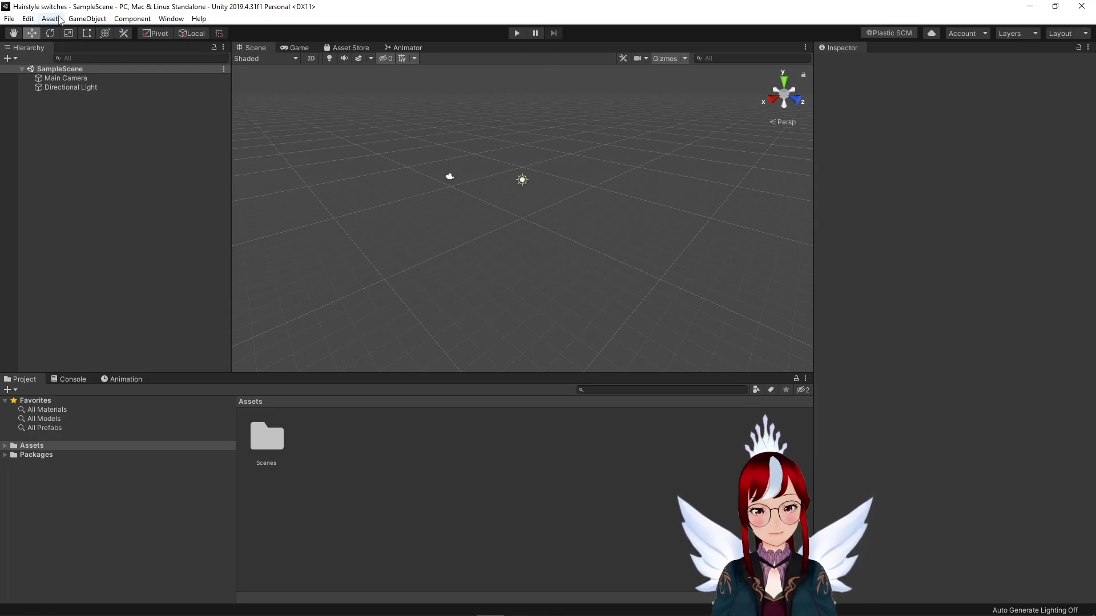
Step: Import the custom package UniVRM-0.92.0_2487 from Downloads into the project
click(57, 19)
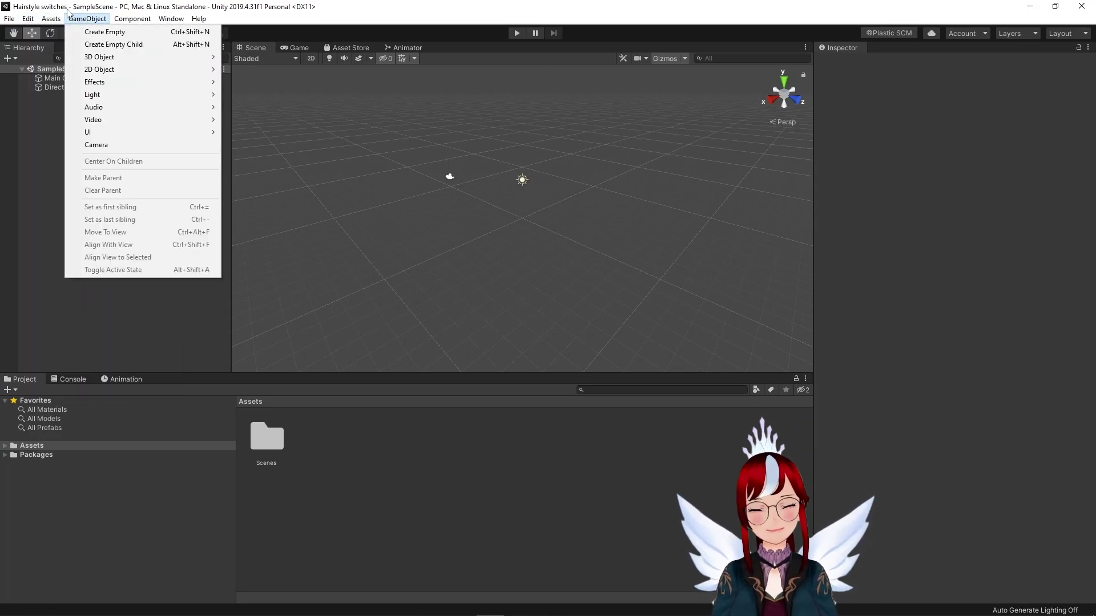
click(52, 20)
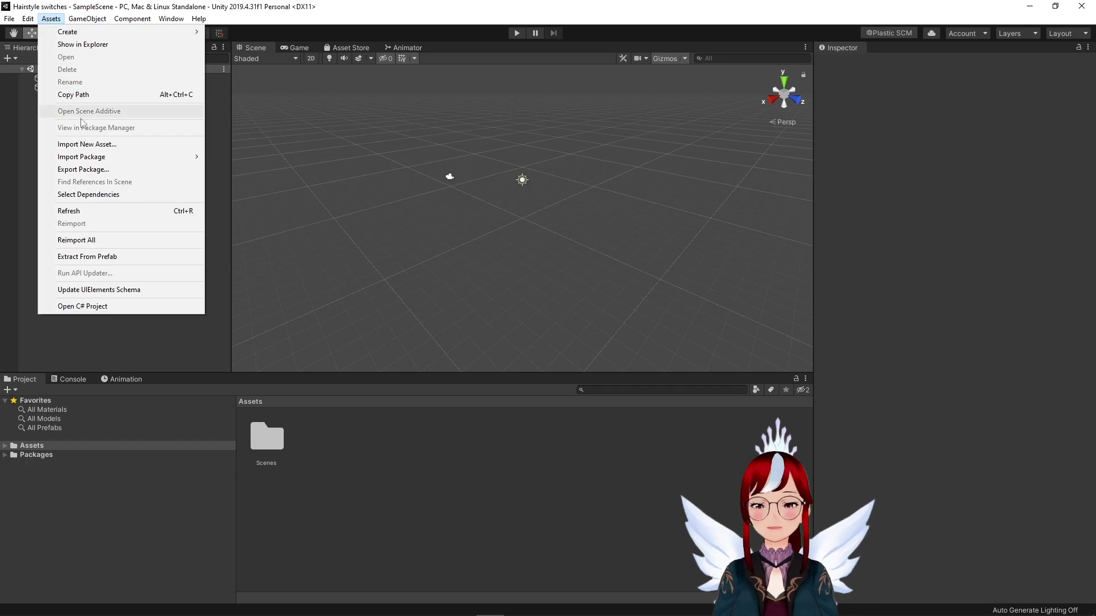
mouse_move(171, 163)
click(242, 157)
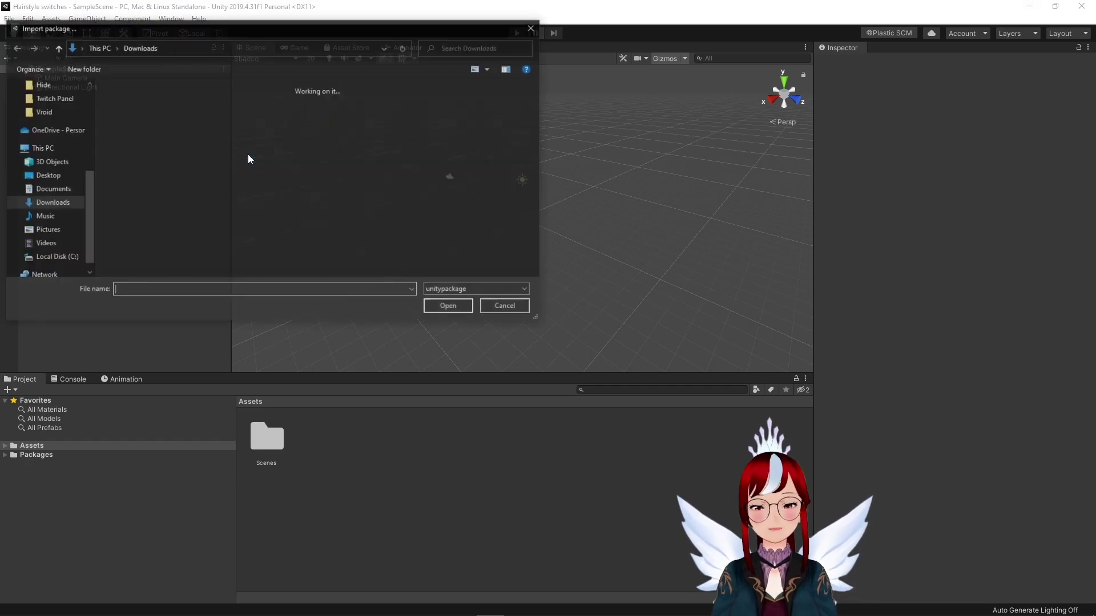
scroll(315, 160, up, 1)
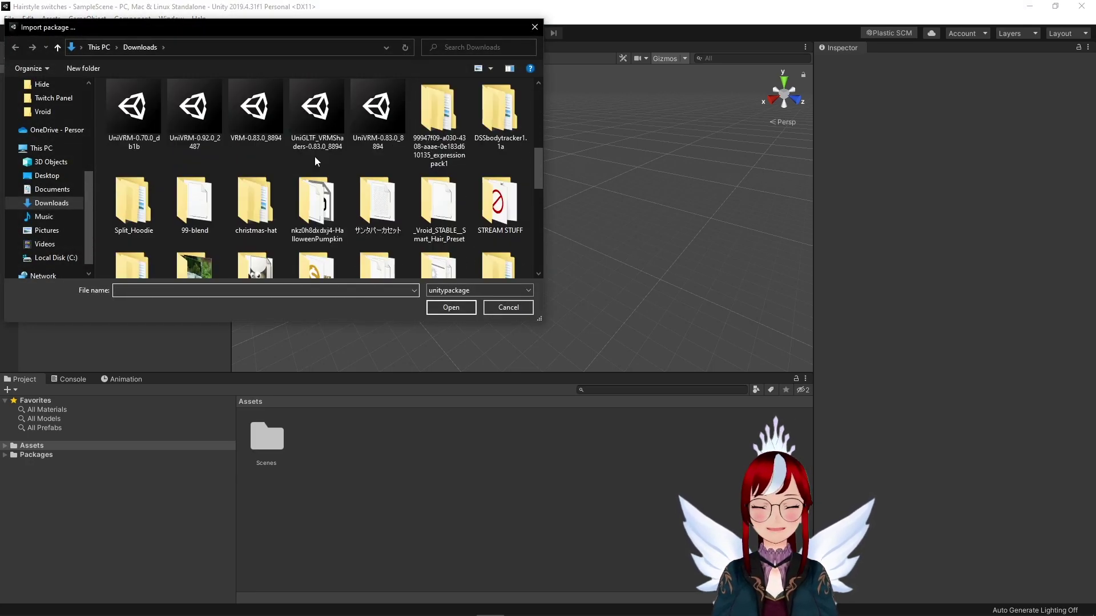
scroll(315, 161, down, 3)
scroll(315, 162, up, 3)
click(194, 115)
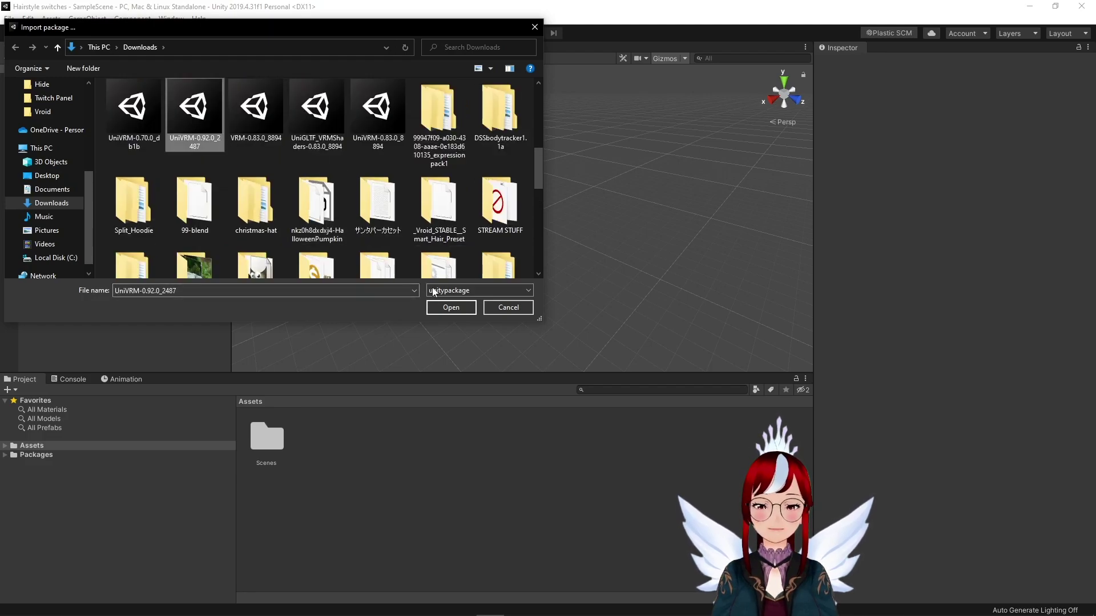
click(453, 311)
Step: Create a Testmodel folder in Assets and import the exported Hairstyle switch VRM file into it
right_click(521, 141)
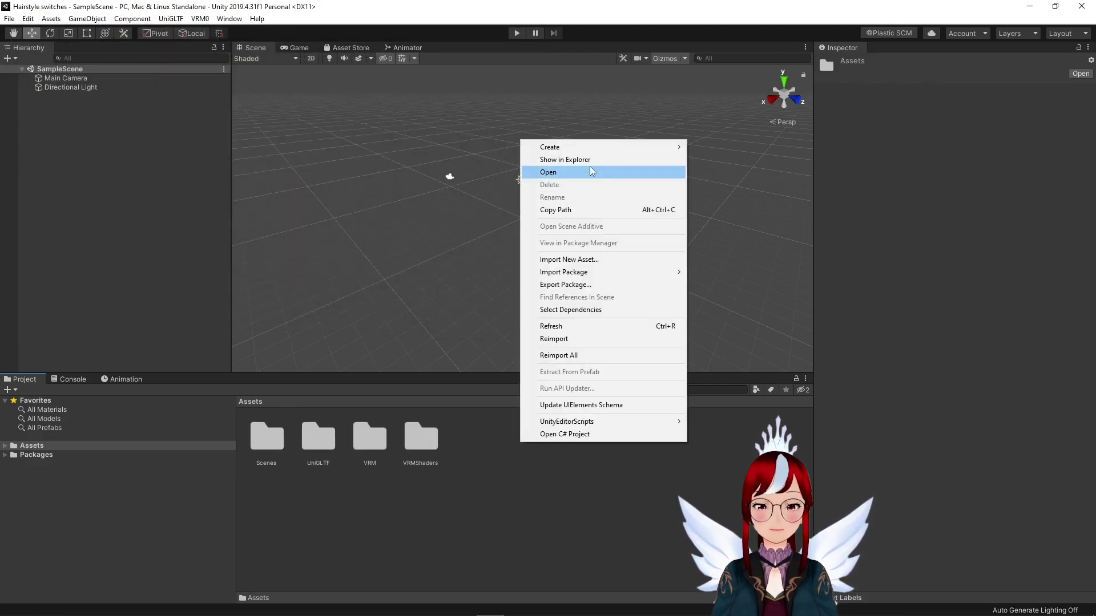
mouse_move(594, 148)
click(708, 148)
text(Testmodel)
key(Return)
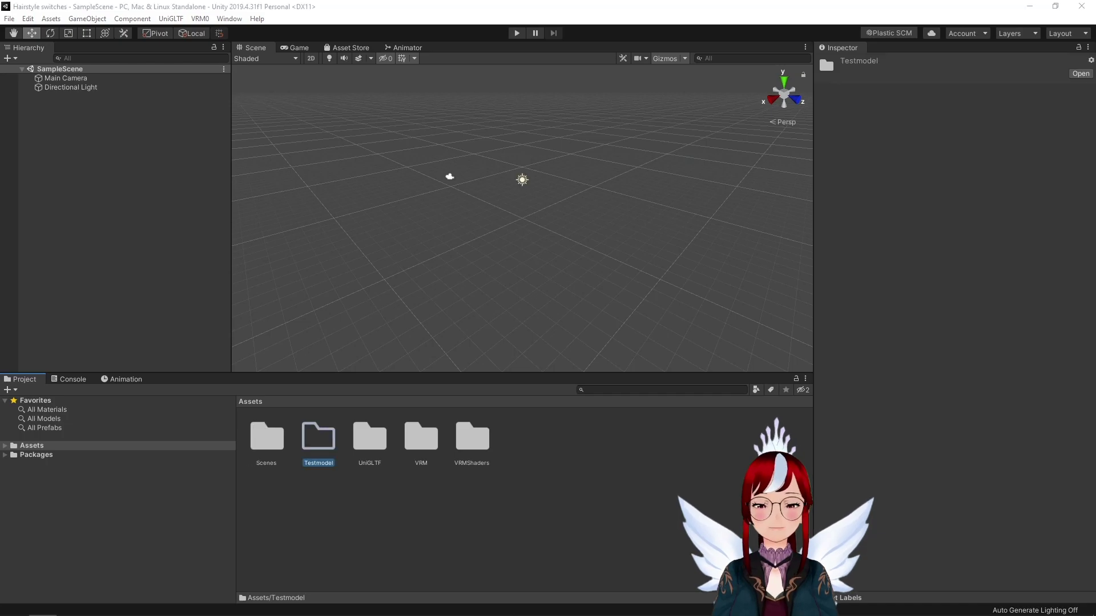
key(alt+Tab)
drag(983, 297, 319, 433)
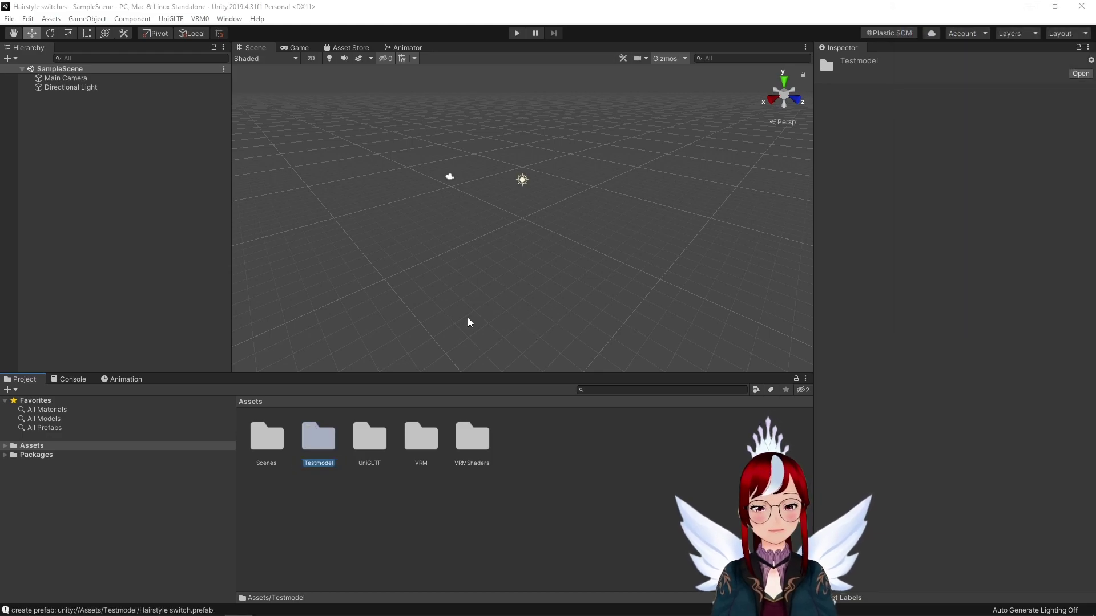
Step: Add the Hairstyle switch prefab from the Testmodel folder to SampleScene
double_click(318, 436)
drag(627, 436, 191, 260)
scroll(542, 159, up, 15)
middle_drag(562, 152, 485, 229)
alt+drag(485, 229, 342, 240)
middle_drag(725, 246, 554, 194)
scroll(674, 182, up, 8)
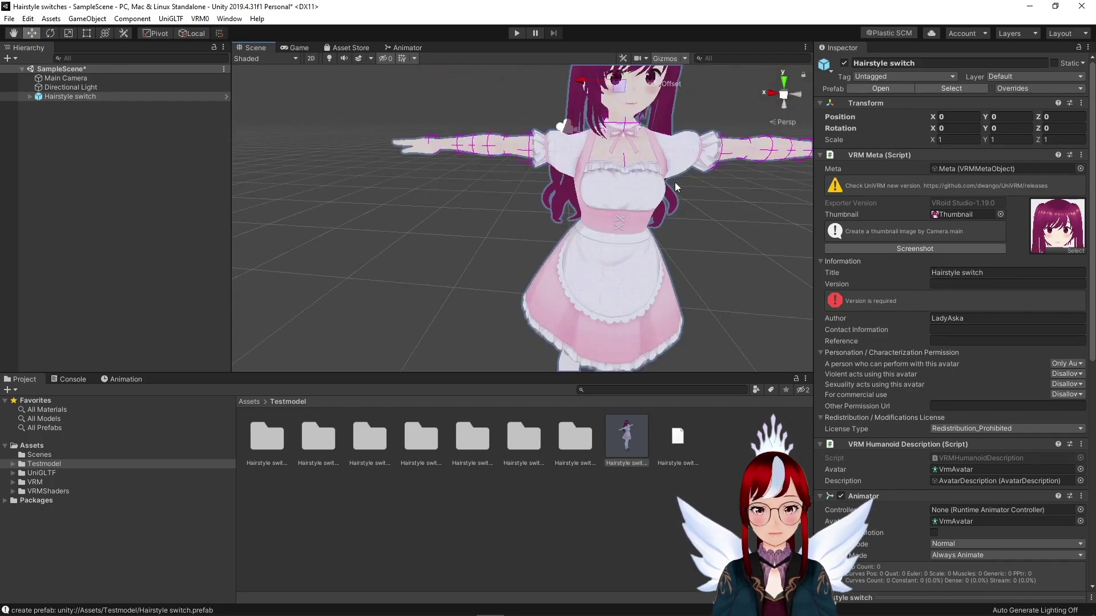
Step: Open the Hairstyle switch.Materials folder inside Testmodel and widen the Inspector
scroll(675, 183, down, 5)
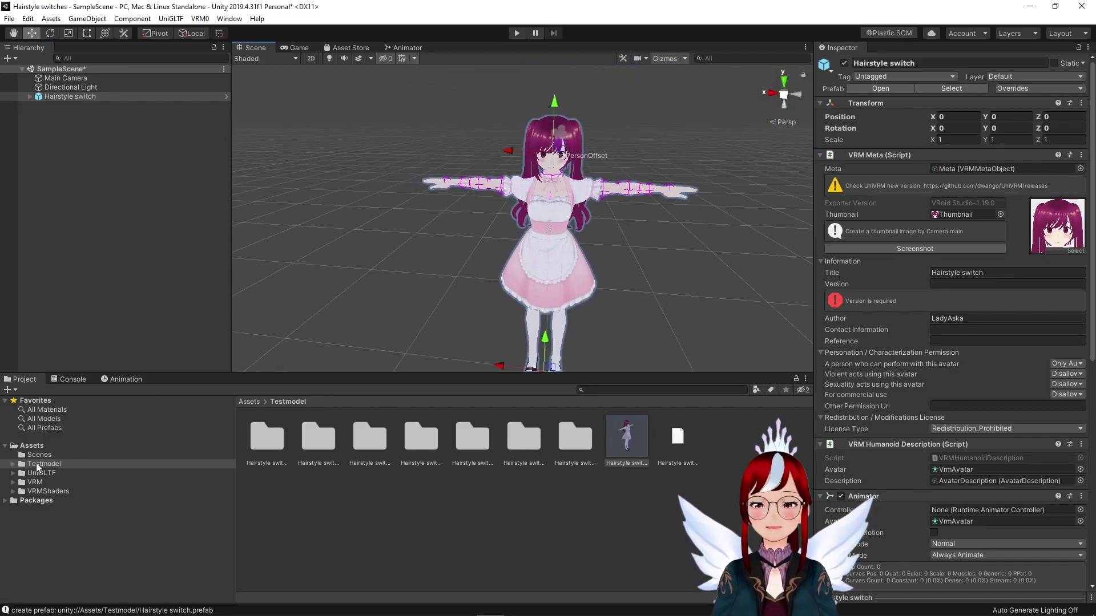
click(13, 464)
mouse_move(815, 380)
mouse_down()
mouse_move(771, 380)
mouse_move(874, 378)
mouse_move(819, 374)
mouse_up()
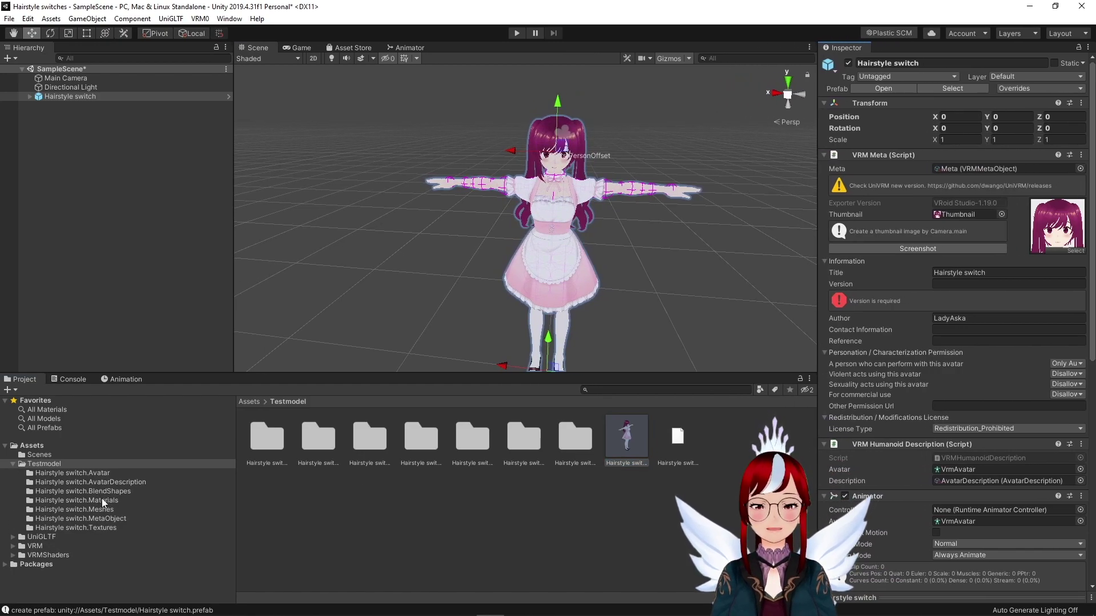
click(101, 499)
drag(787, 430, 347, 541)
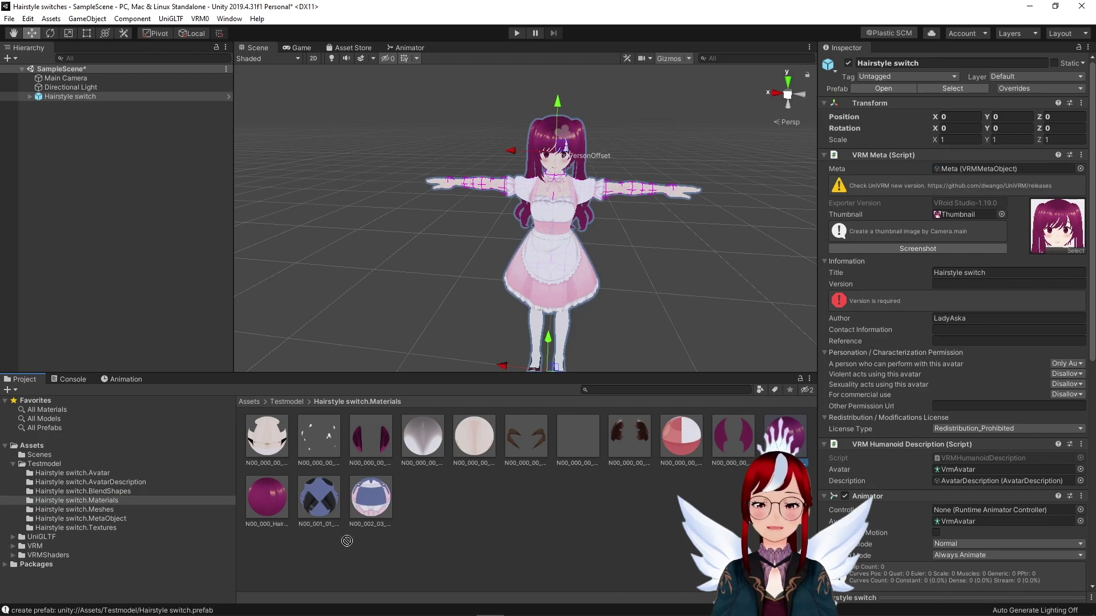
drag(817, 415, 561, 420)
Step: Test the Lit Color alpha of the N00_000_Hair_00_HAIR_02 material at 0 and return it to 255
click(272, 560)
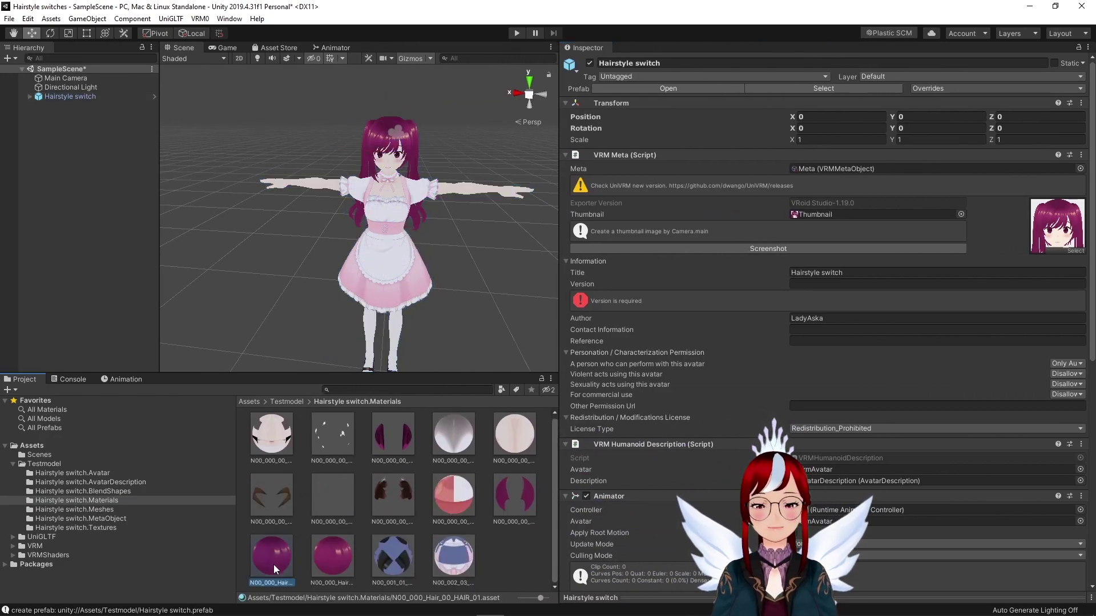
click(335, 556)
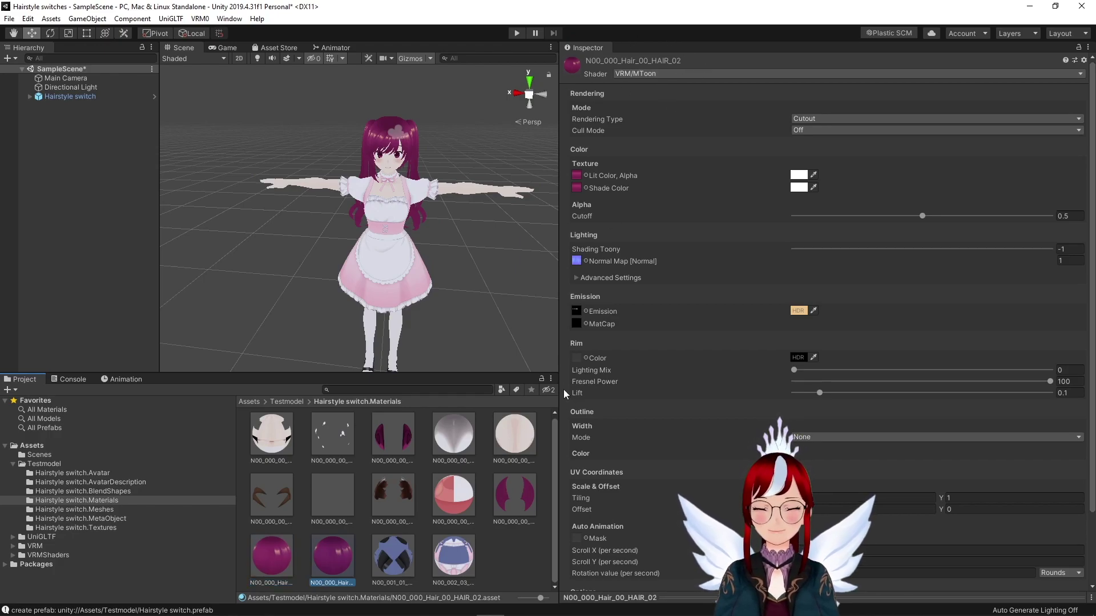
click(799, 176)
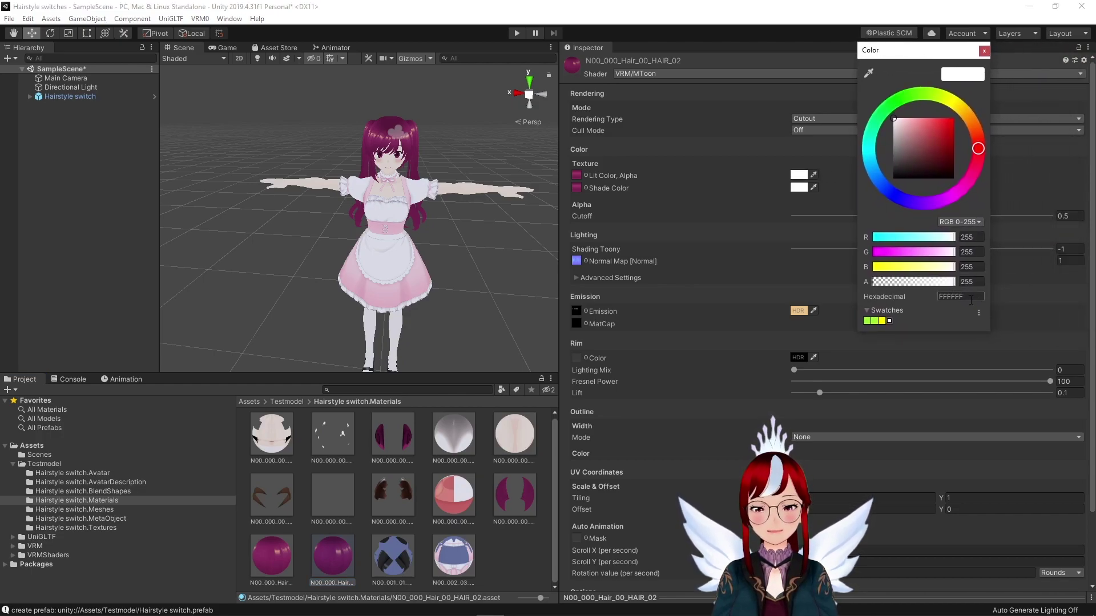
drag(955, 282, 857, 287)
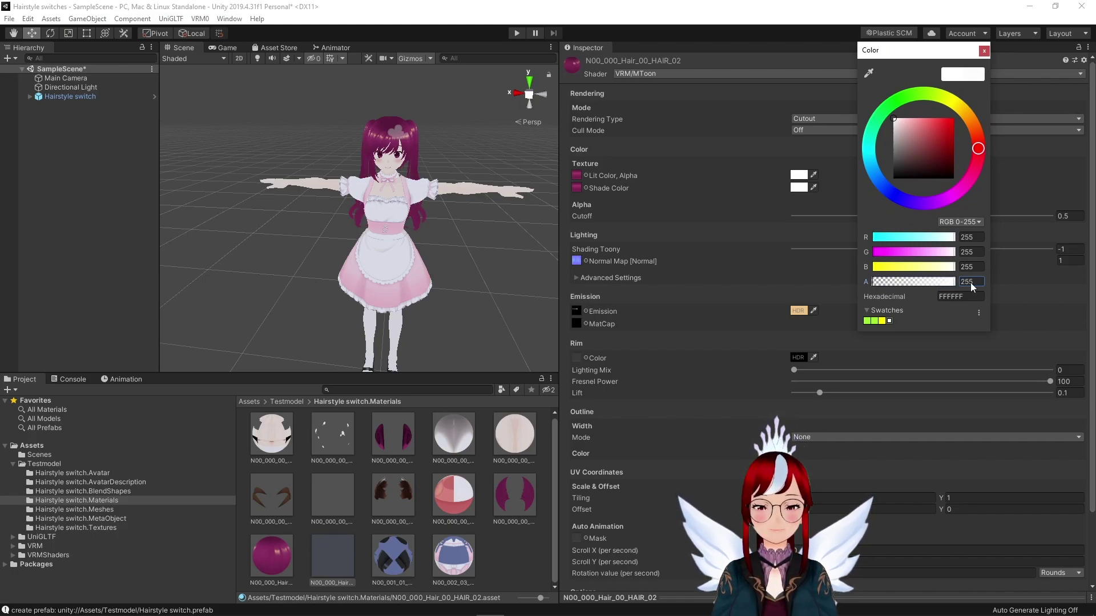
drag(836, 285, 983, 285)
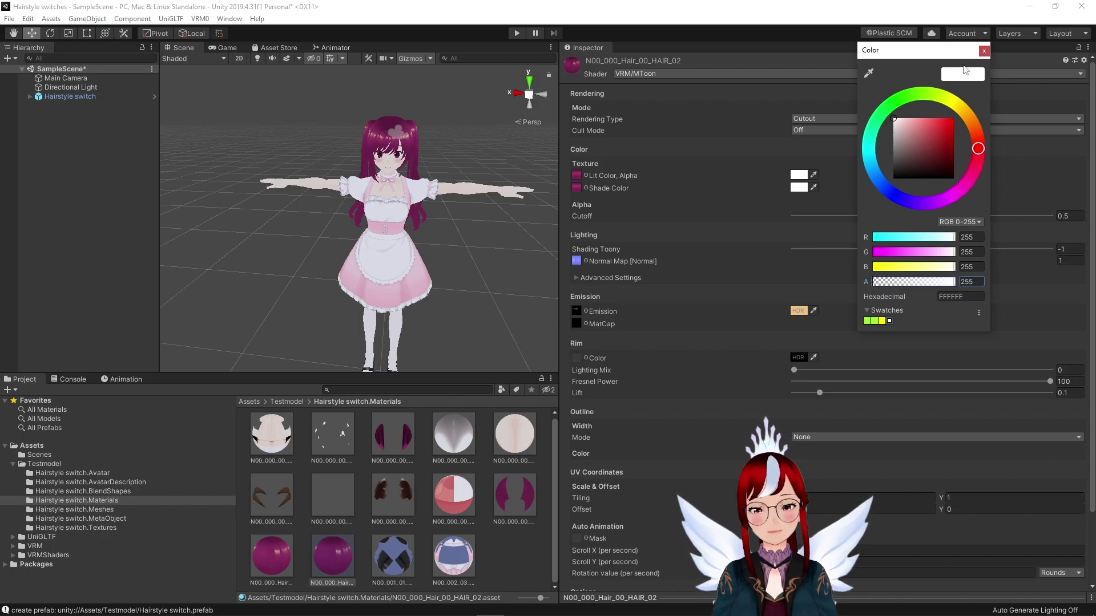
Step: Set the Lit Color alpha of the N00_000_Hair_00_HAIR_02 material to 0
click(333, 568)
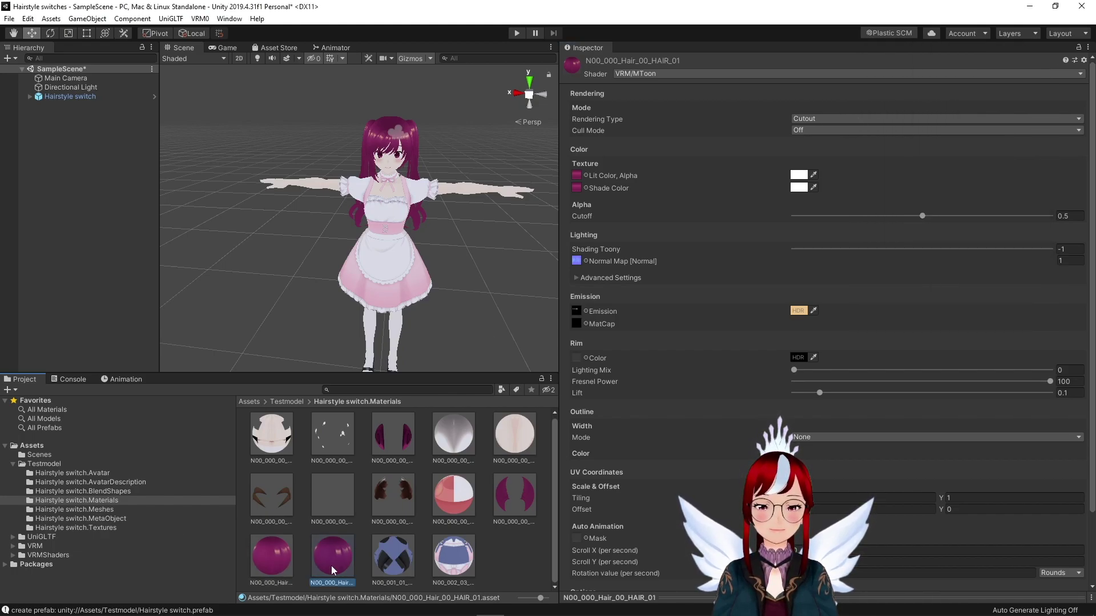
click(800, 176)
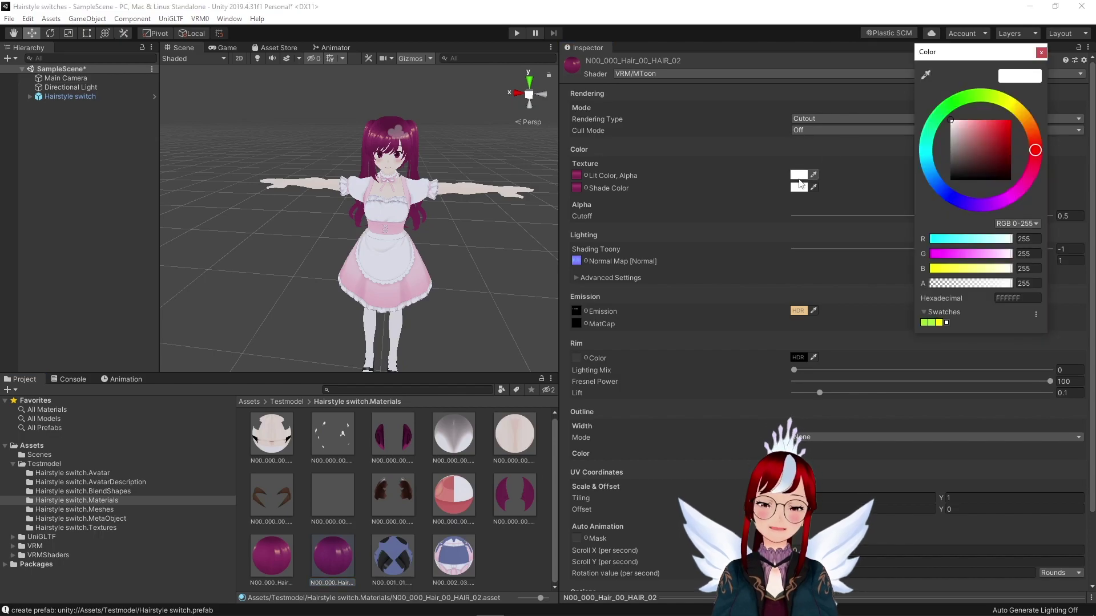
drag(1009, 284, 881, 291)
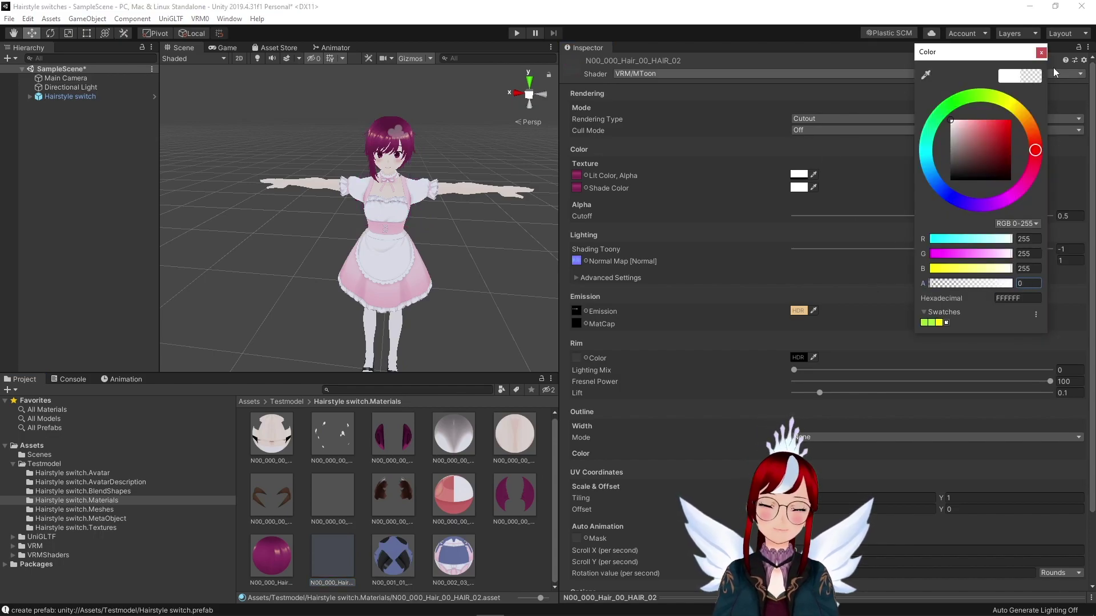
click(1041, 53)
Step: Create a BlendShapeClip named Pigtails from the BlendShape asset in the Hairstyle switch.BlendShapes folder
click(119, 492)
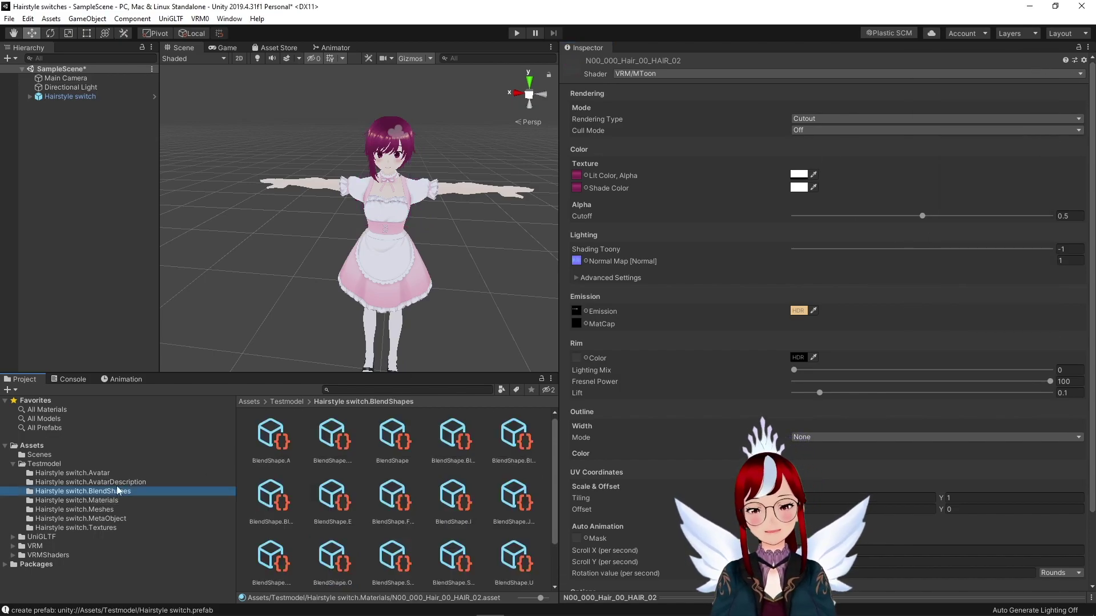
drag(548, 319, 796, 321)
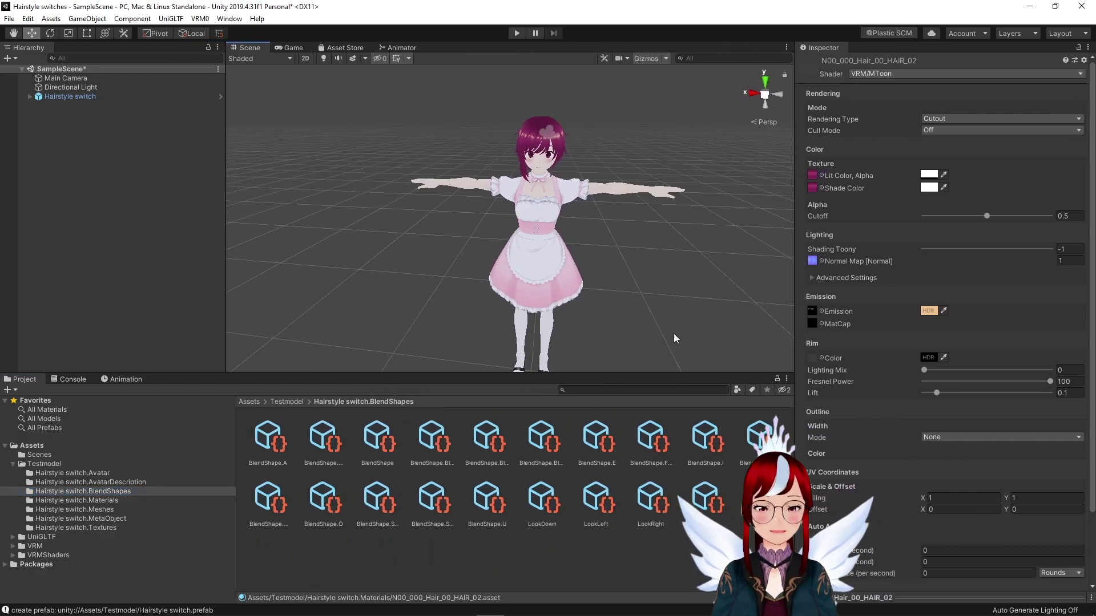
click(378, 437)
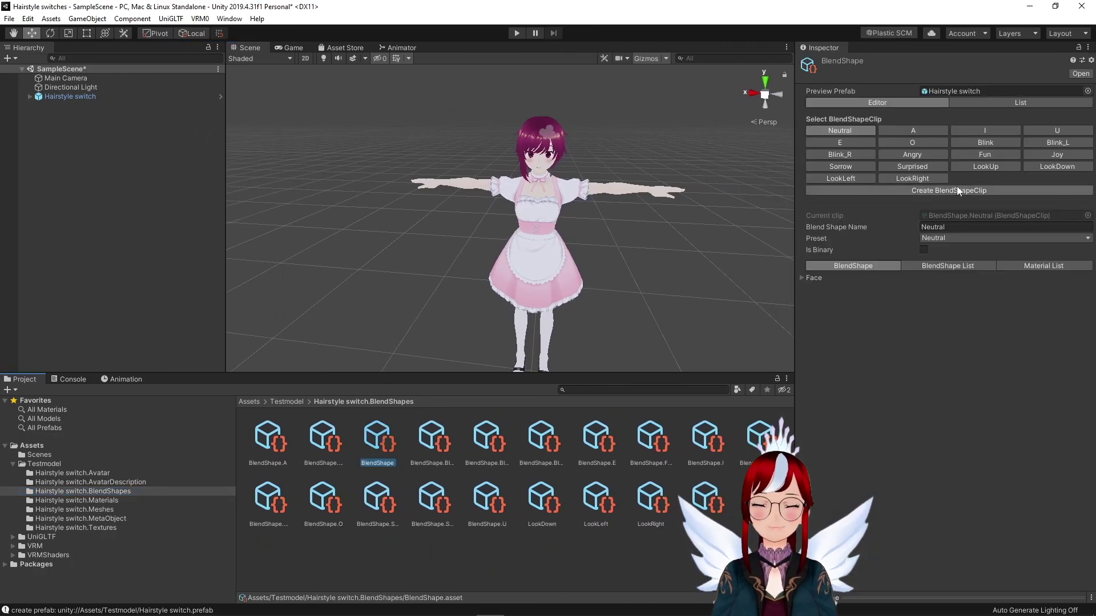
click(958, 190)
text(Pigtails)
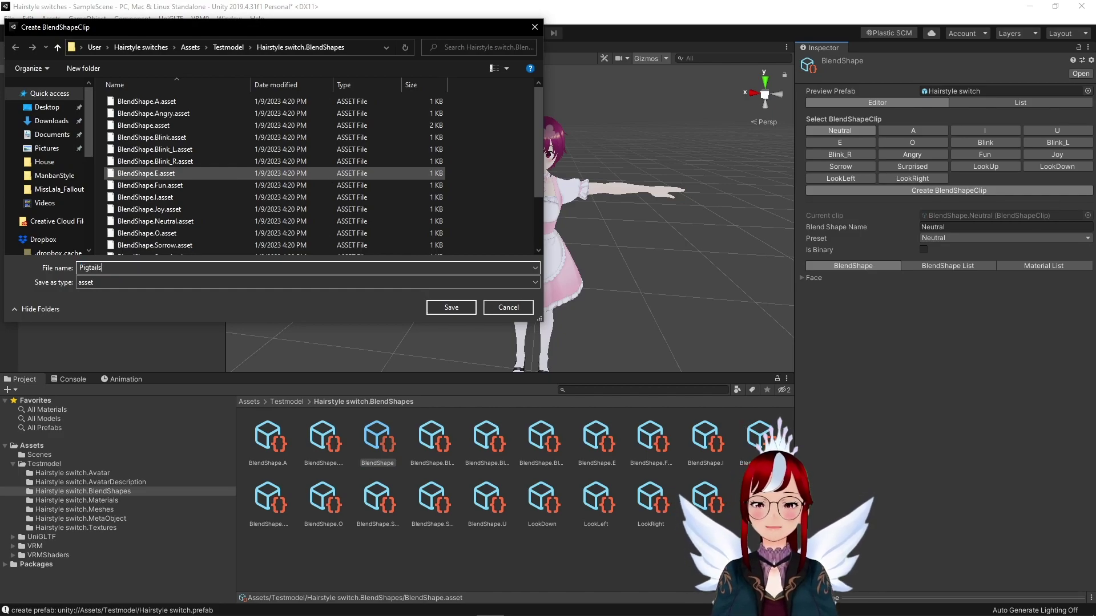
key(Return)
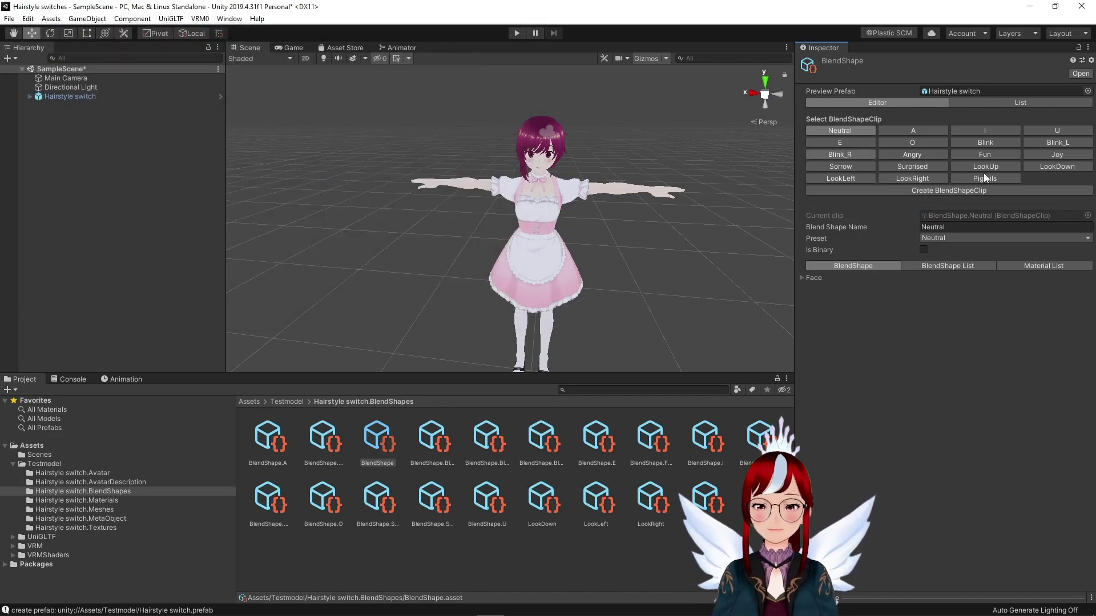
Step: Add a material entry for N00_000_Hair_00_HAIR_02 to the Pigtails clip
click(981, 177)
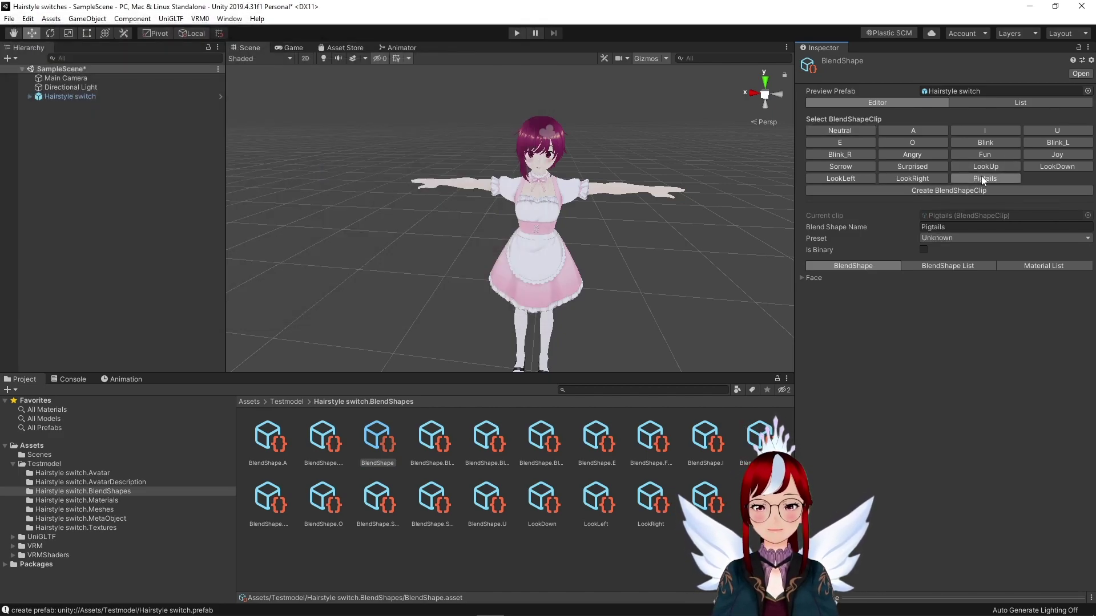
click(1044, 265)
click(1063, 356)
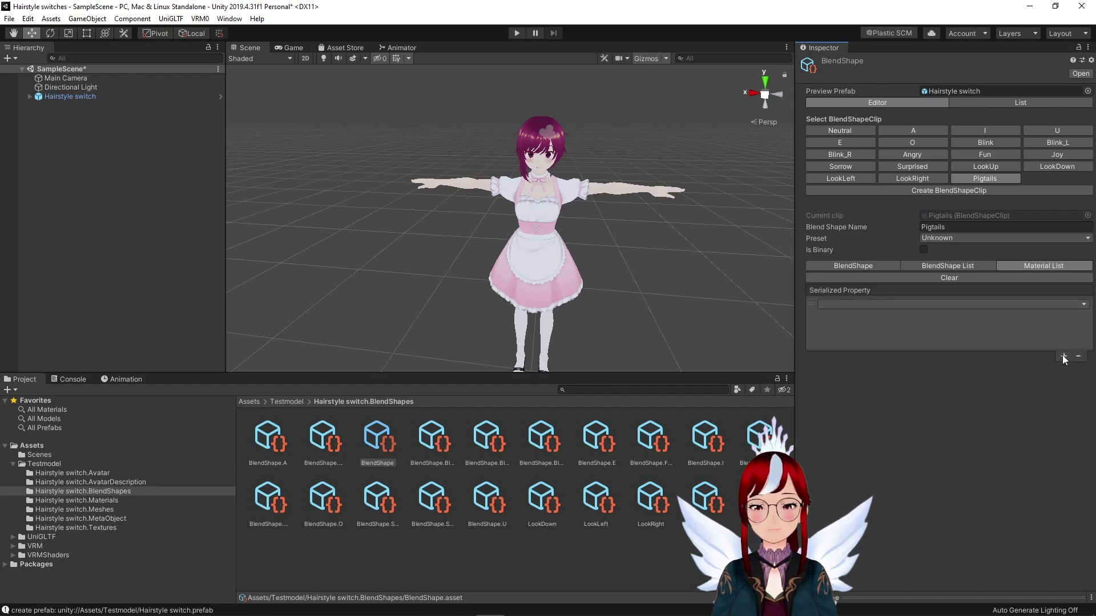
click(1085, 304)
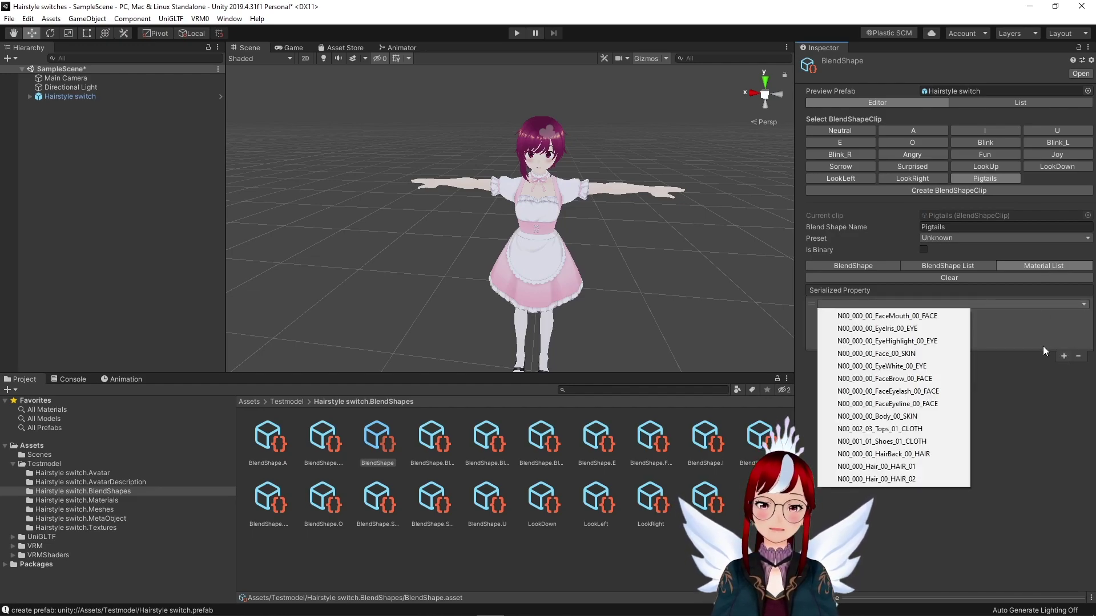
click(876, 479)
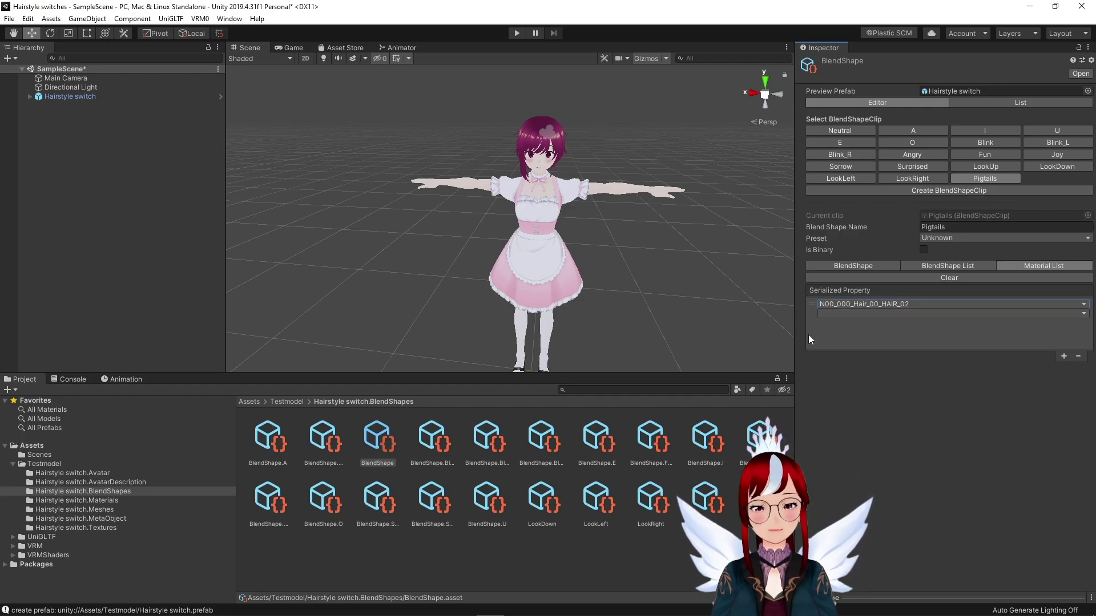
Step: Check the Lit Color alpha of the N00_000_Hair_00_HAIR_02 material in the Materials folder
click(106, 501)
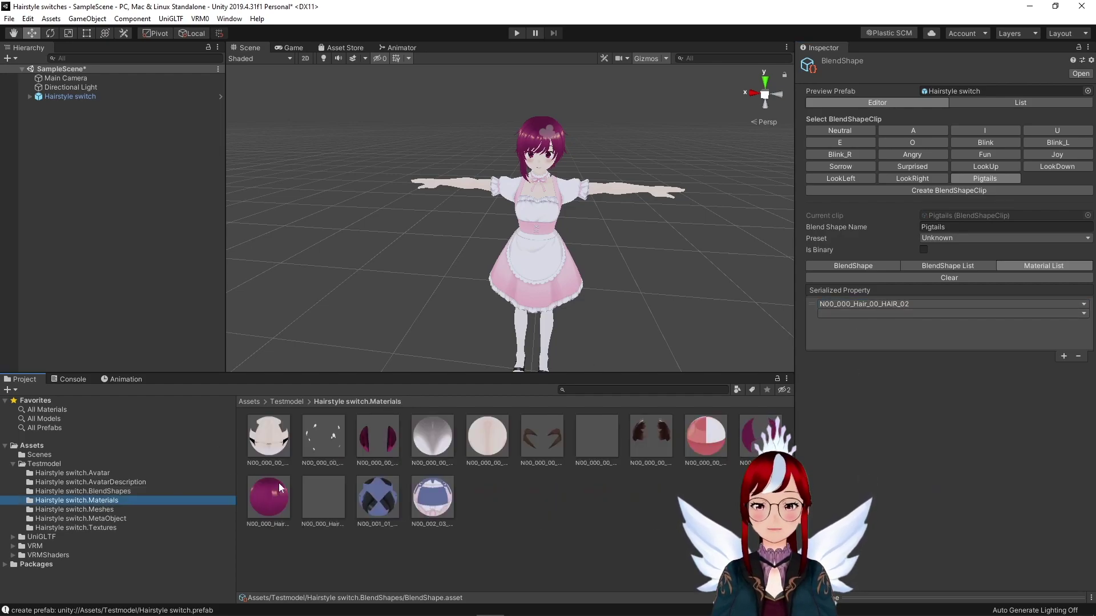
click(326, 502)
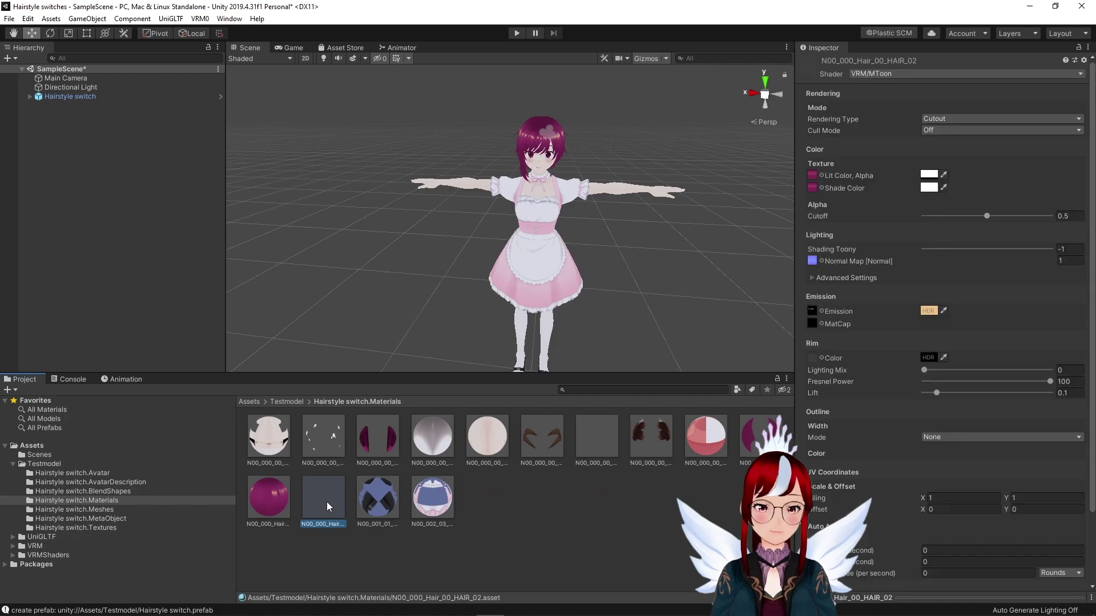
click(922, 176)
drag(929, 282, 888, 255)
drag(978, 50, 946, 94)
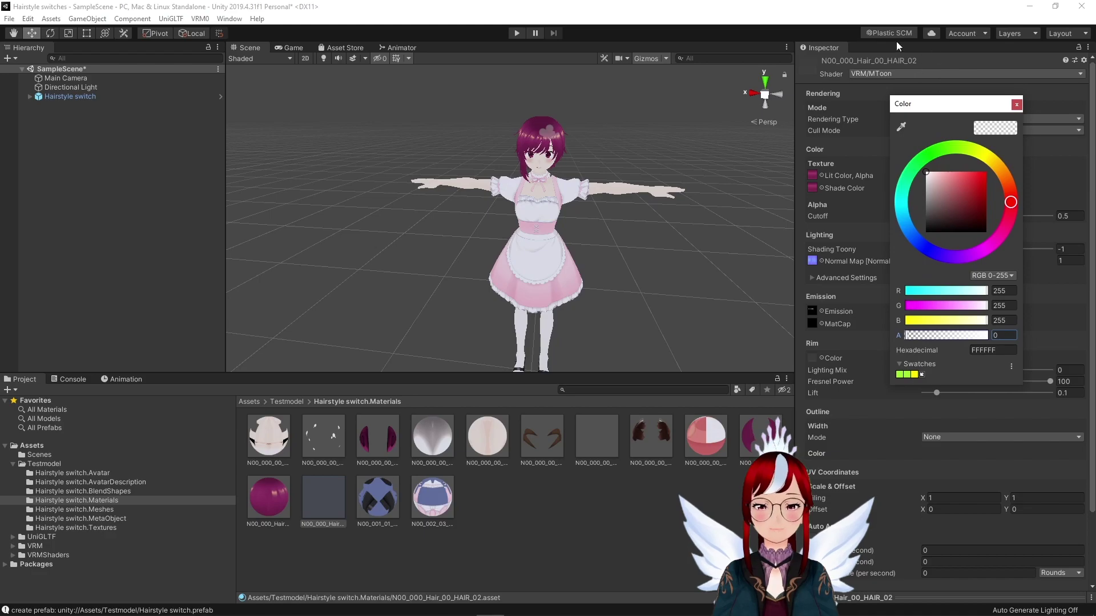
click(1016, 105)
Step: Reopen the BlendShape asset and show its preview in a floating window
click(83, 492)
click(377, 437)
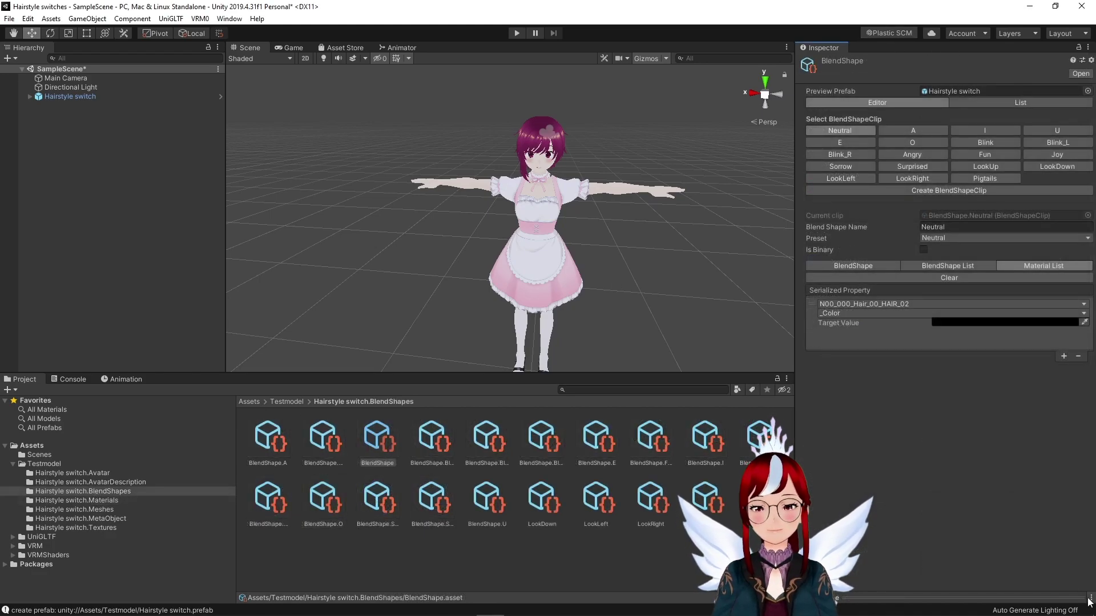
right_click(962, 598)
click(1087, 577)
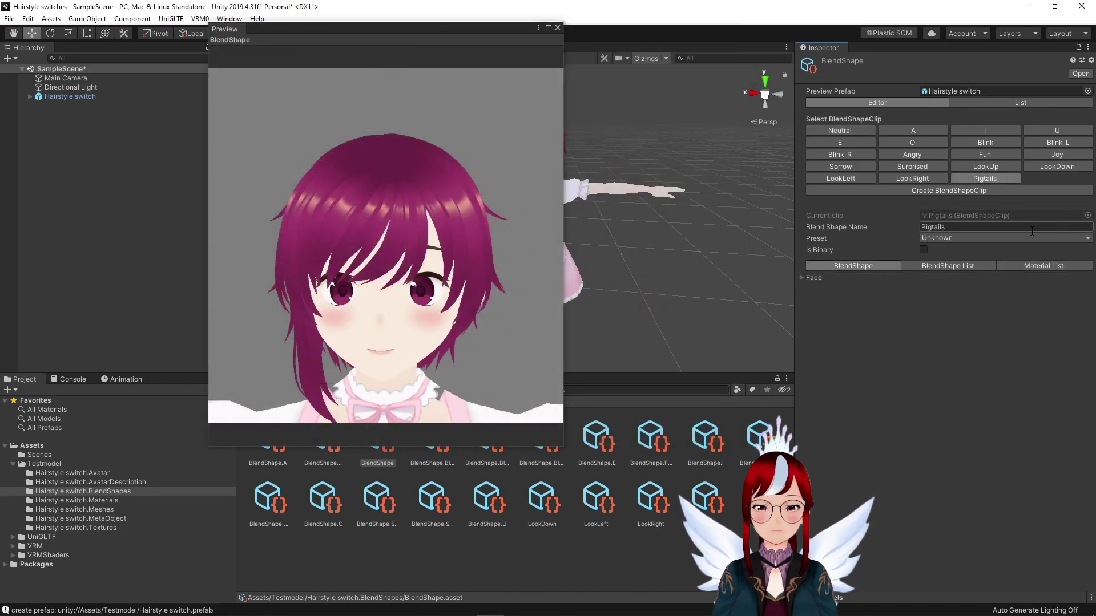
Step: Set the Pigtails clip's N00_000_Hair_00_HAIR_02 entry to the _Color property with target value white FFFFFF and alpha 255
click(1035, 266)
click(998, 313)
click(869, 180)
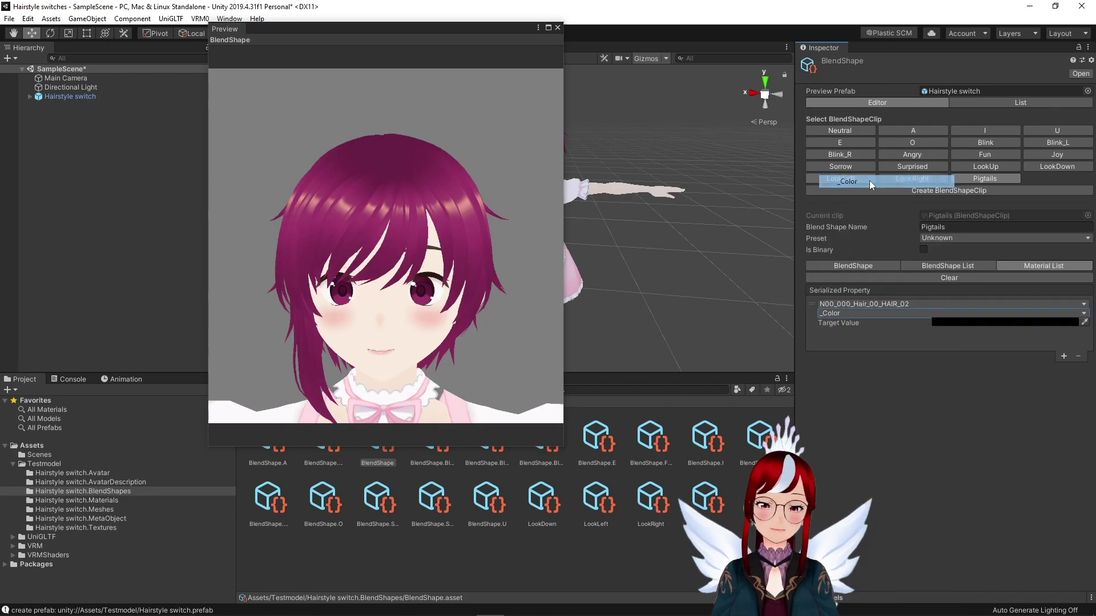
click(962, 320)
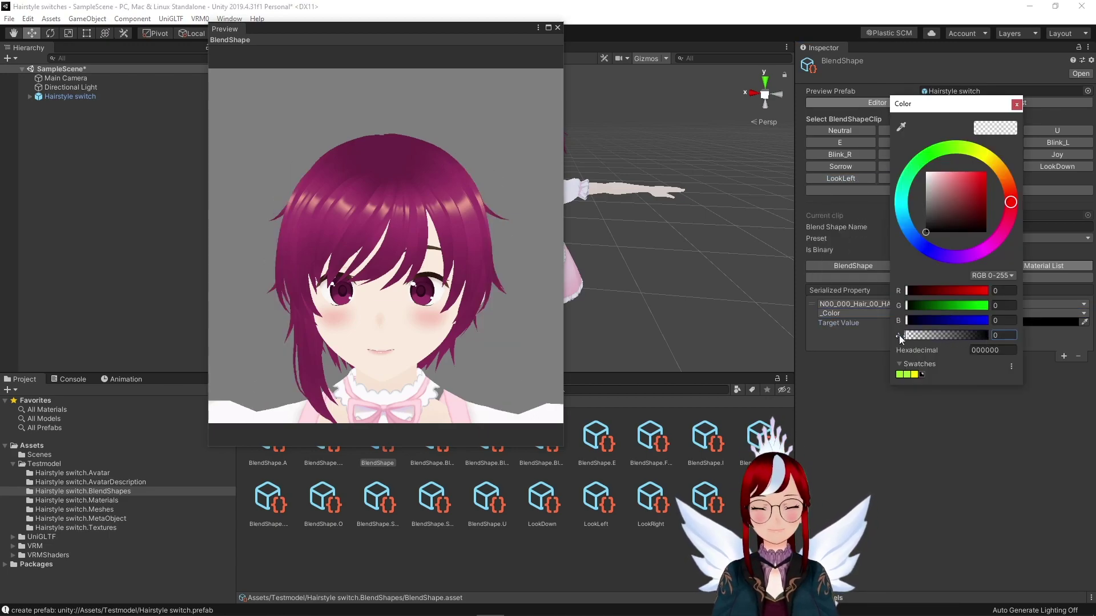
drag(899, 334, 1034, 334)
drag(937, 194, 874, 152)
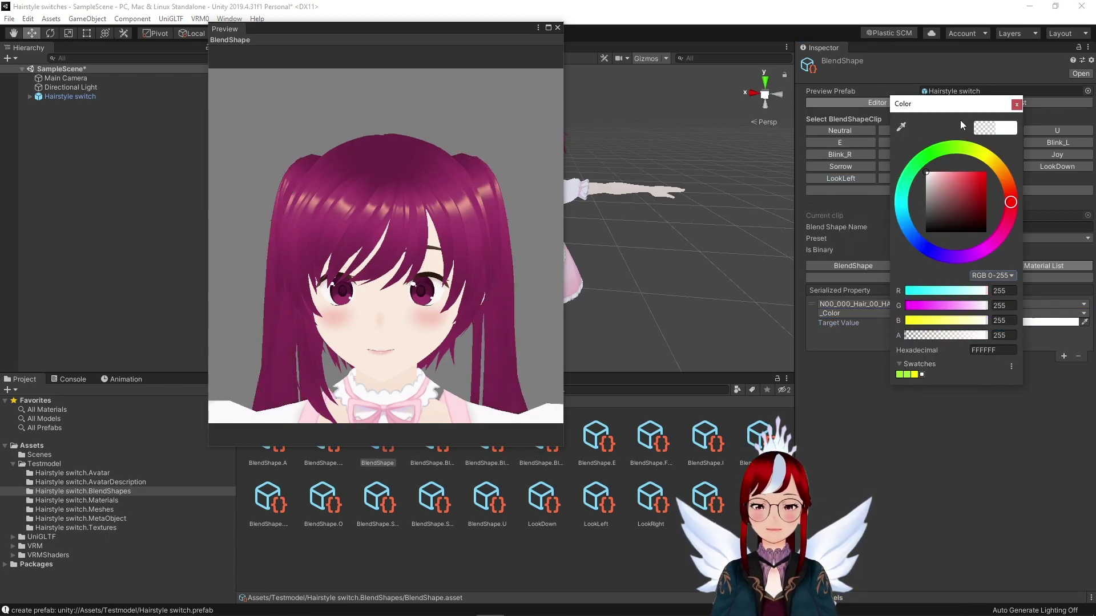
click(1016, 105)
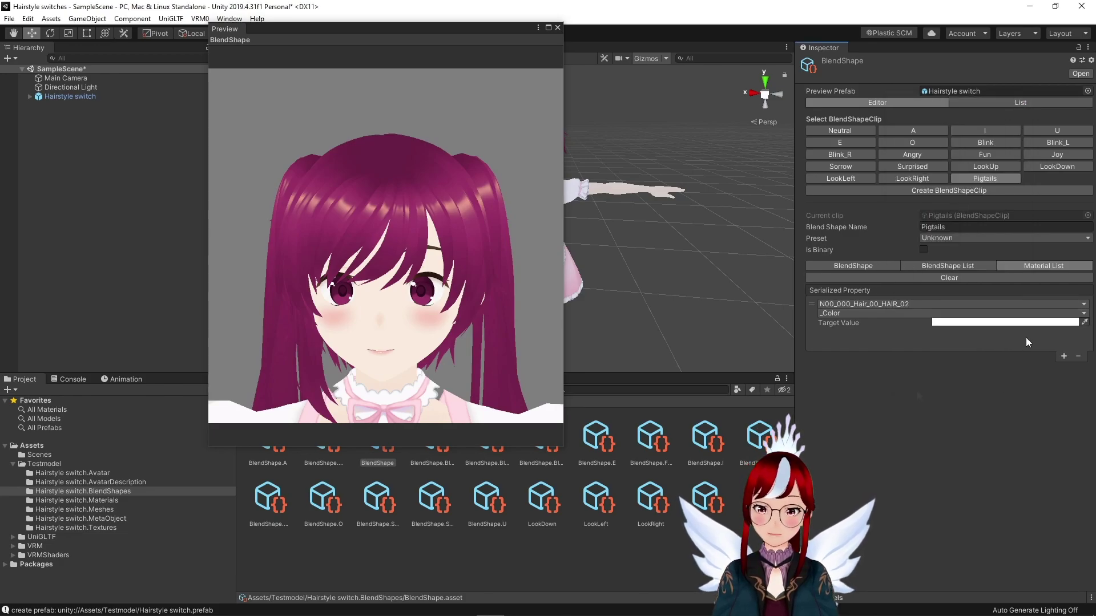
Step: Add a second Pigtails material entry for N00_000_Hair_00_HAIR_01 and set its _Color target alpha to 0
click(1063, 356)
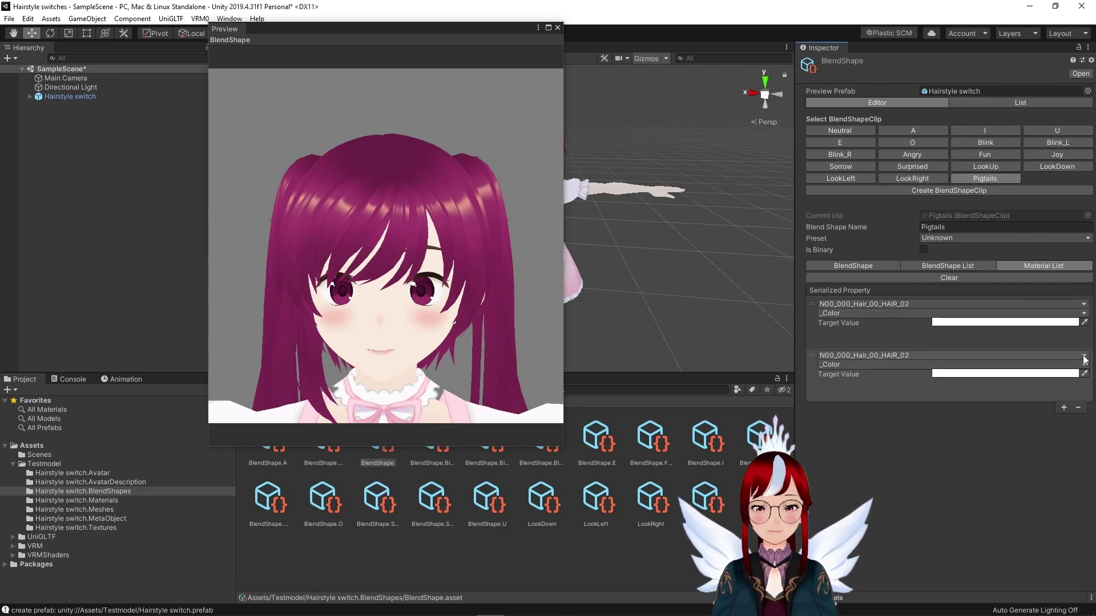
click(947, 355)
click(891, 518)
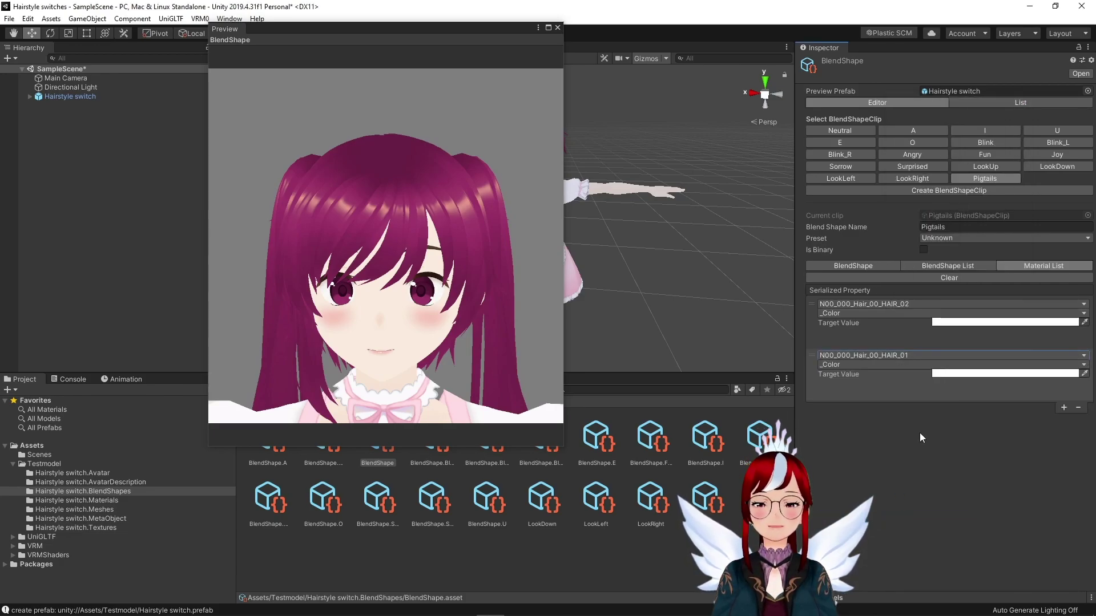
click(953, 374)
drag(986, 335, 852, 336)
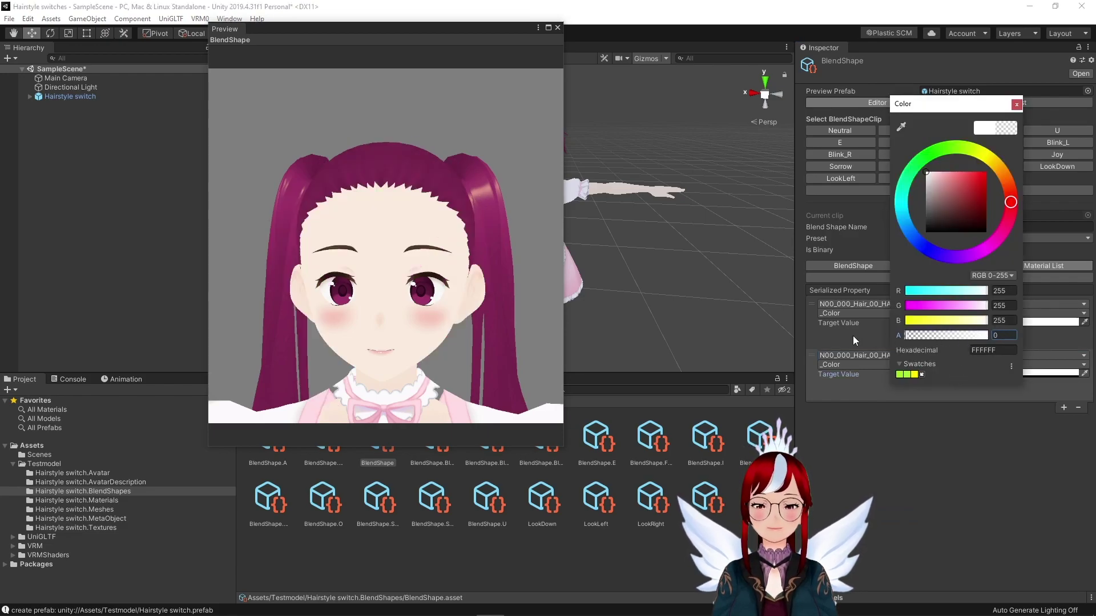
click(392, 234)
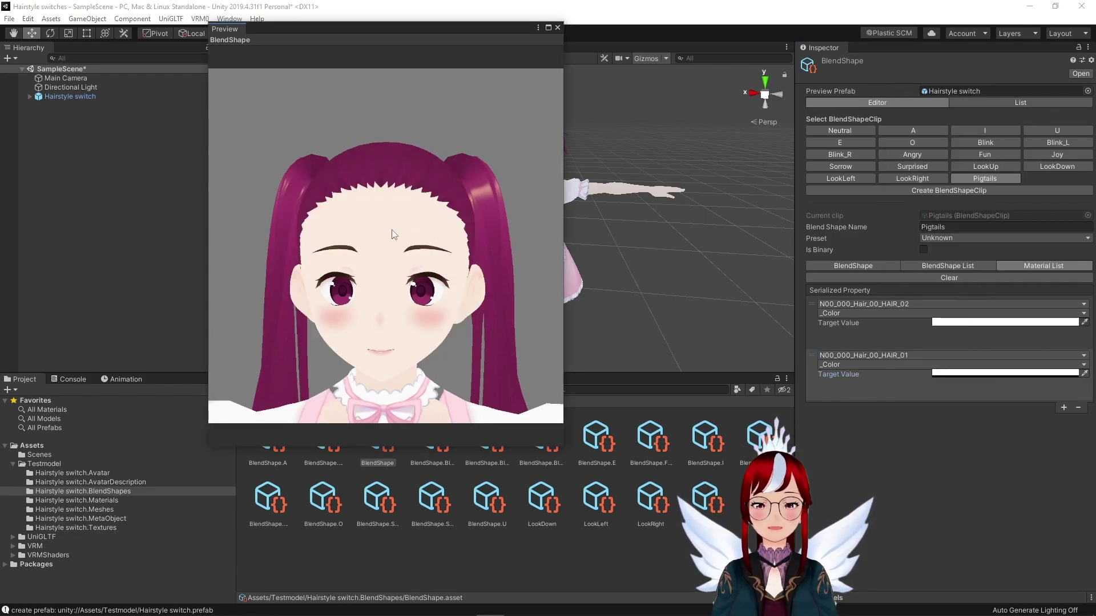
Step: Compare the LookRight and Pigtails clips in the preview to check the hairstyle switch
click(904, 176)
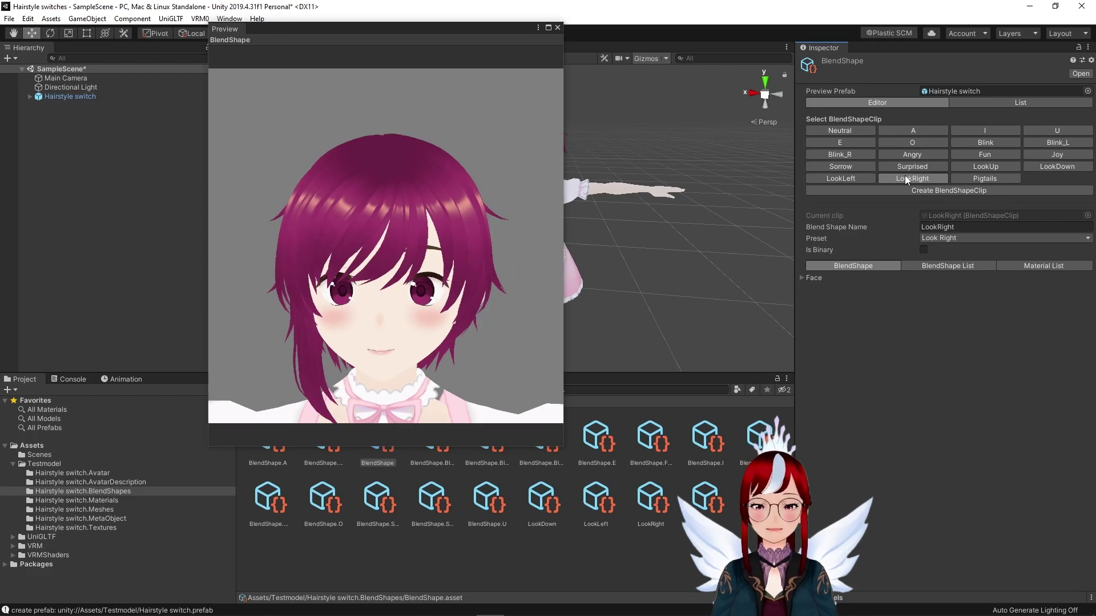
click(975, 178)
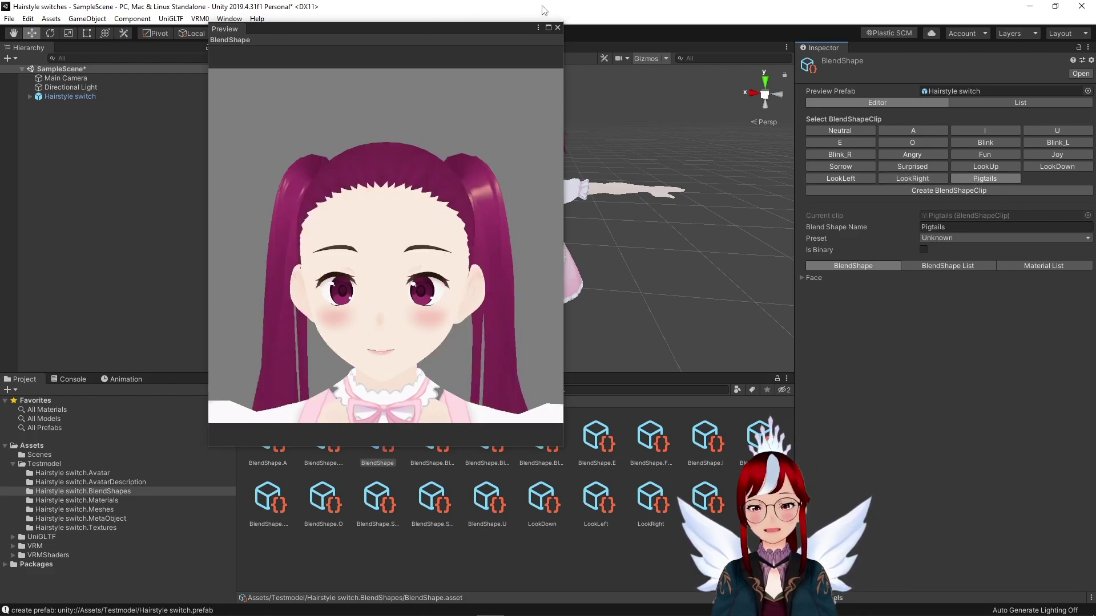
Step: Set the Neutral clip's N00_000_Hair_00_HAIR_02 _Color target to alpha 255, check the pigtails from the side, and change the target colour to white
click(557, 28)
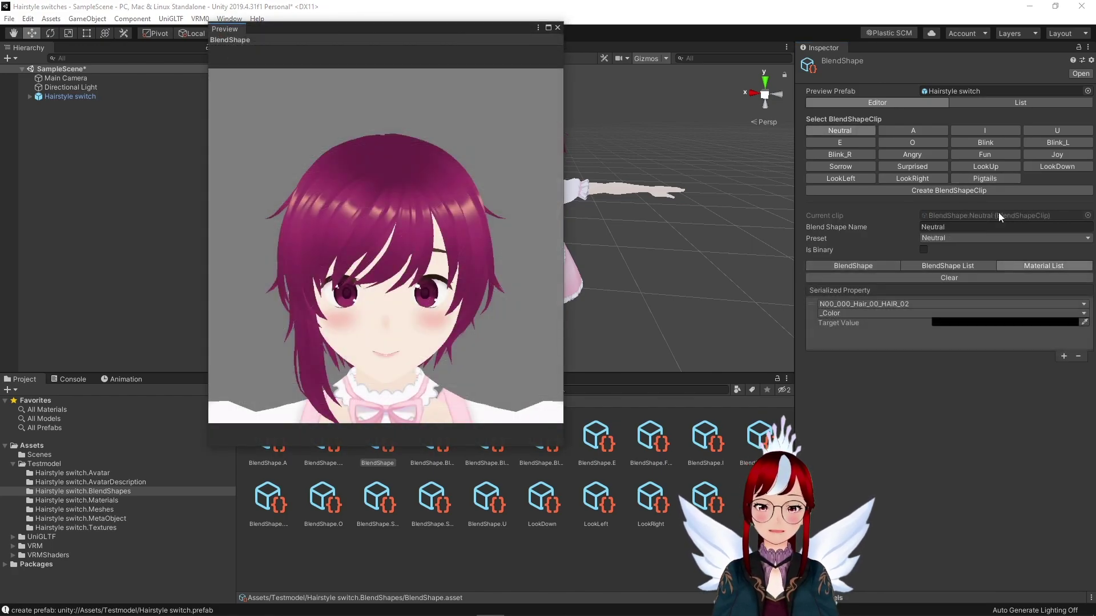
click(965, 322)
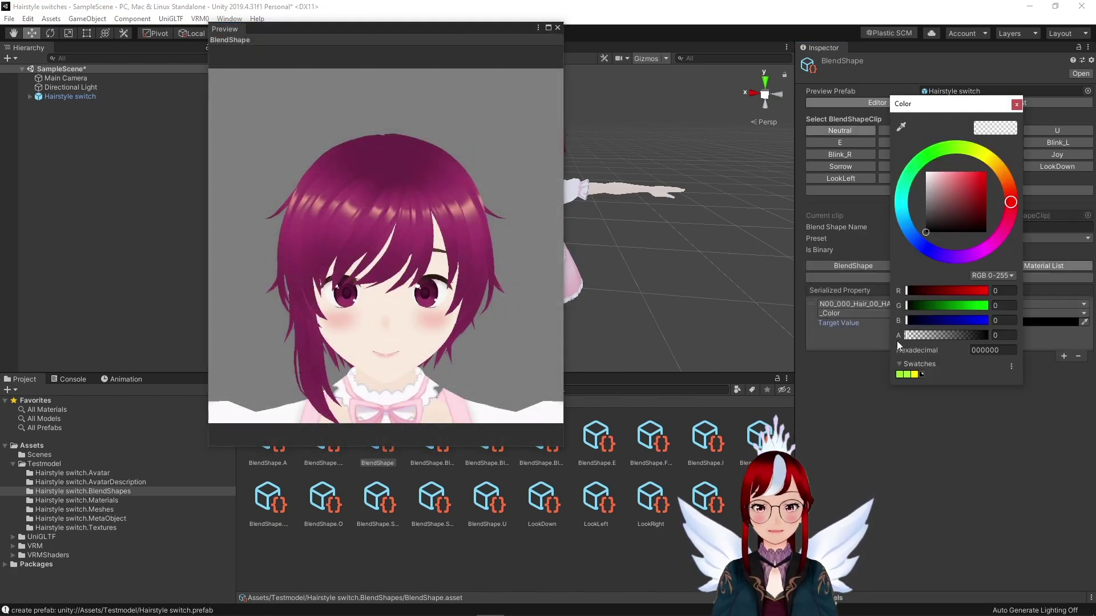
drag(907, 337, 1008, 338)
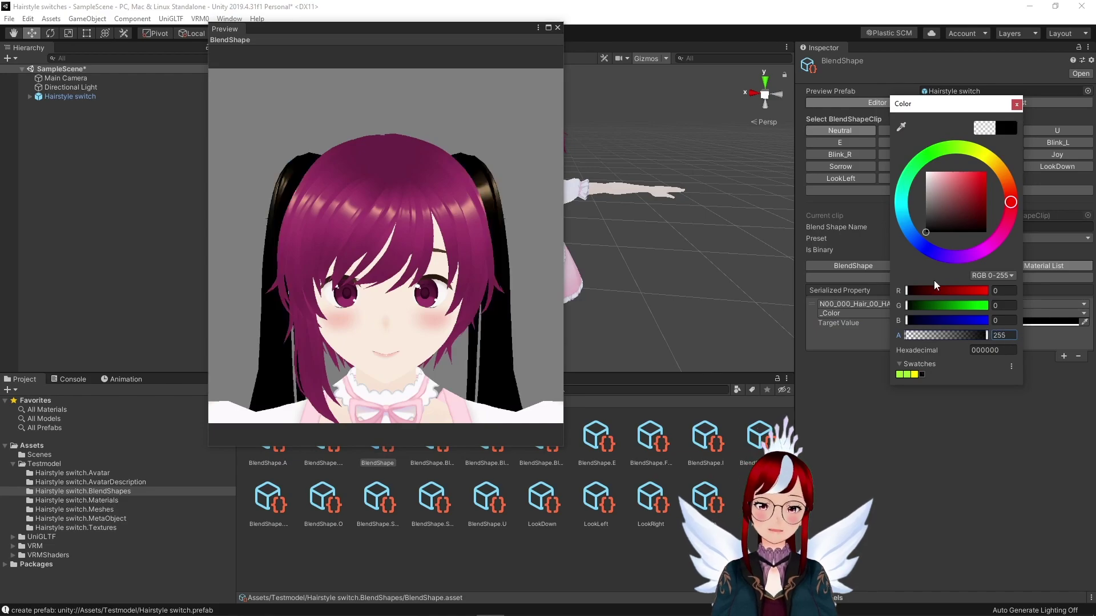
click(543, 162)
mouse_move(515, 169)
mouse_down()
mouse_move(428, 172)
mouse_move(509, 185)
mouse_up()
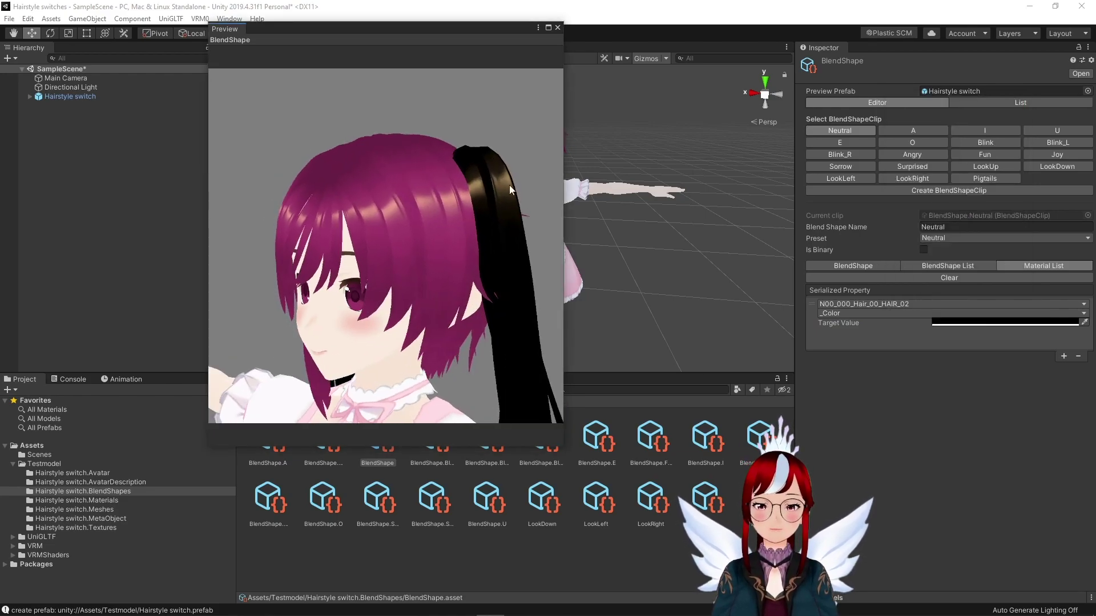
click(950, 322)
drag(950, 208, 890, 168)
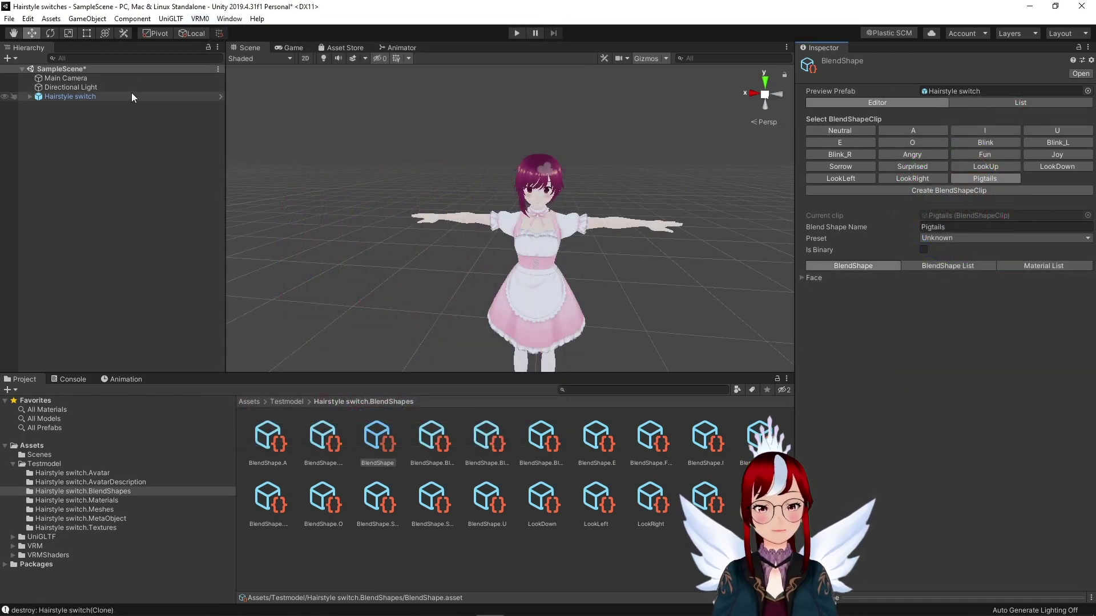
Step: Select the Hairstyle switch model in the scene and start its export to VRM 0.x
click(134, 95)
click(199, 18)
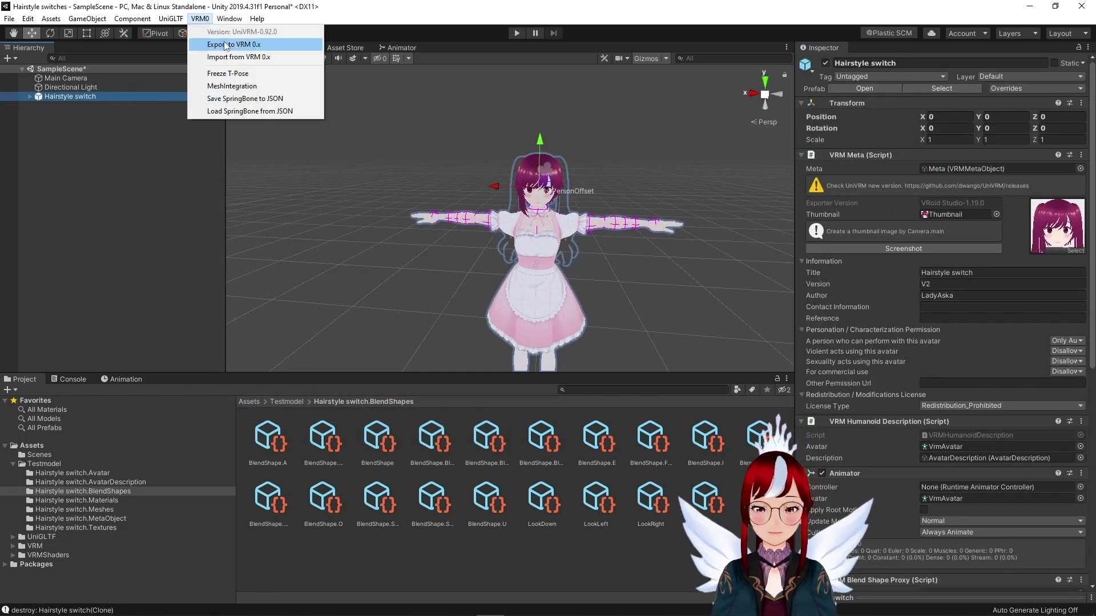
click(225, 43)
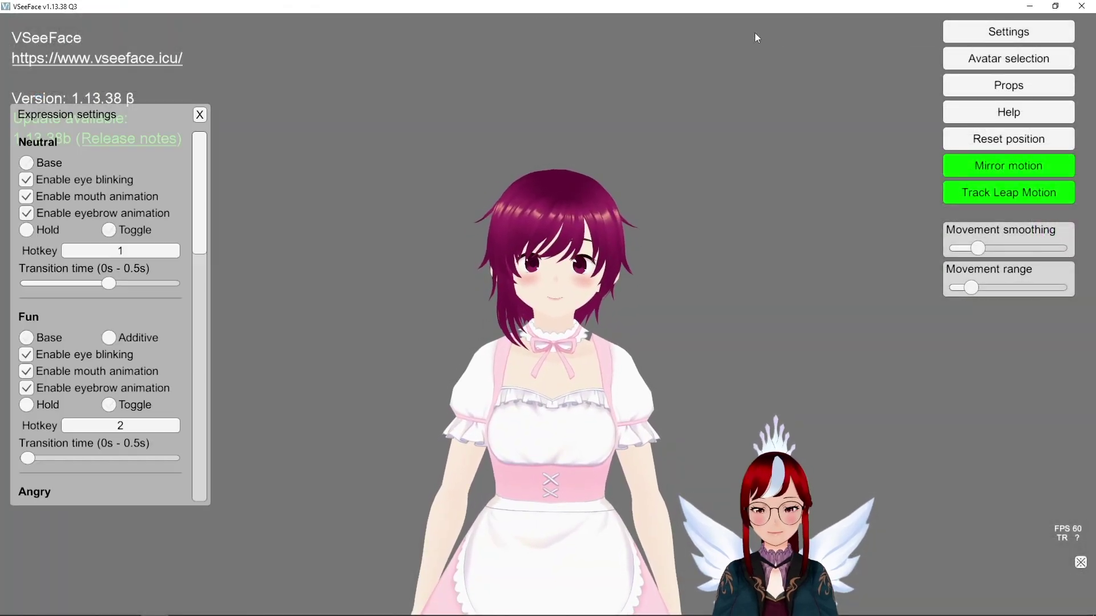
Step: In VSeeFace, assign hotkey 1 to the Pigtails expression, overriding its use by Neutral, and test switching the hairstyle with it
scroll(178, 319, down, 10)
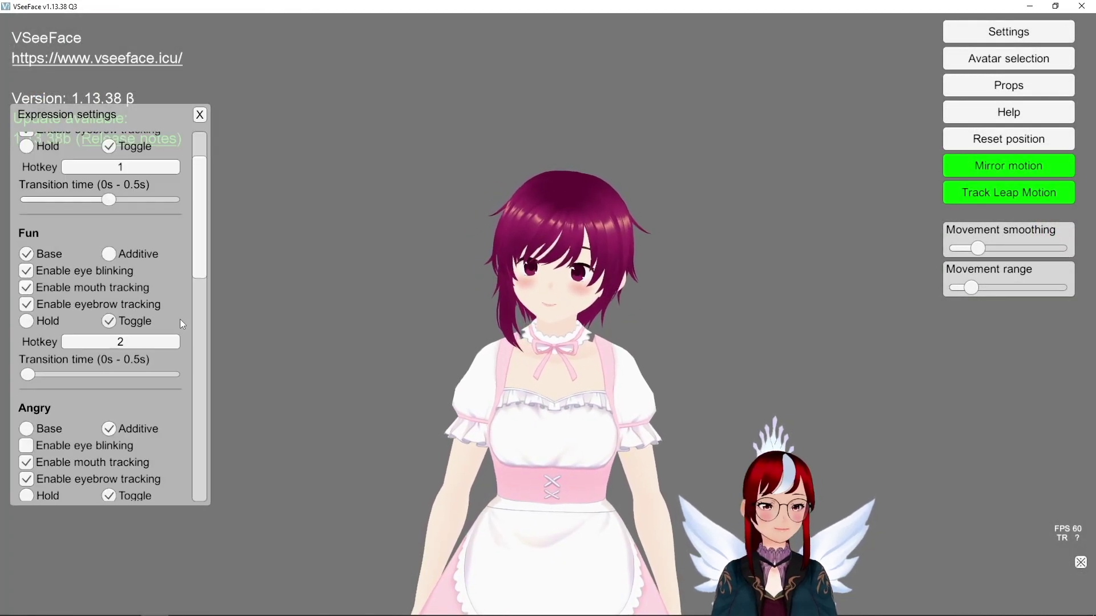
scroll(173, 315, down, 5)
click(159, 445)
key(1)
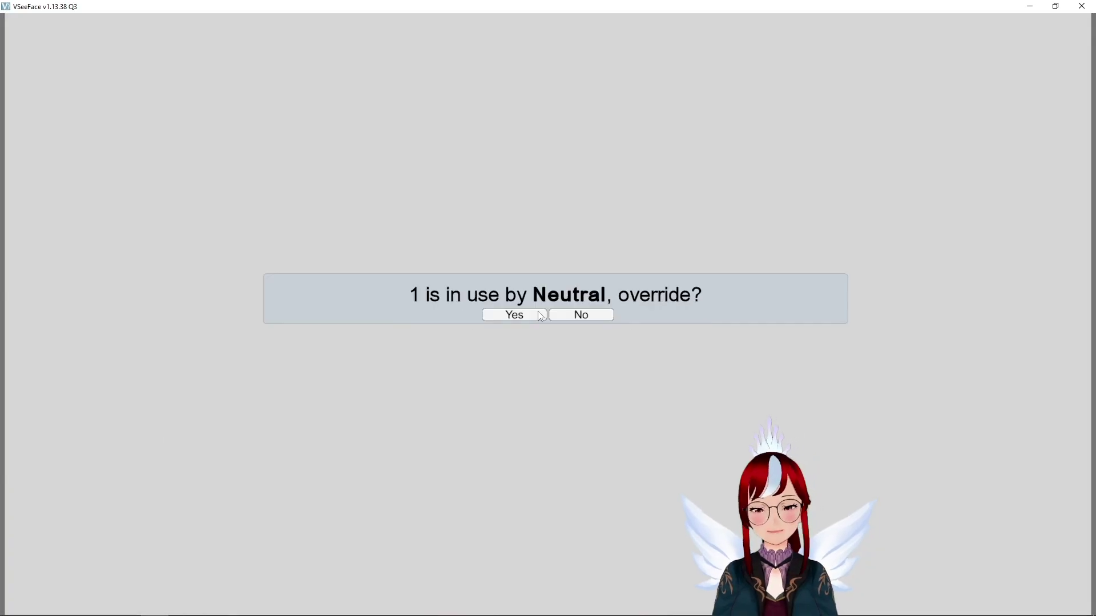
click(536, 313)
click(540, 316)
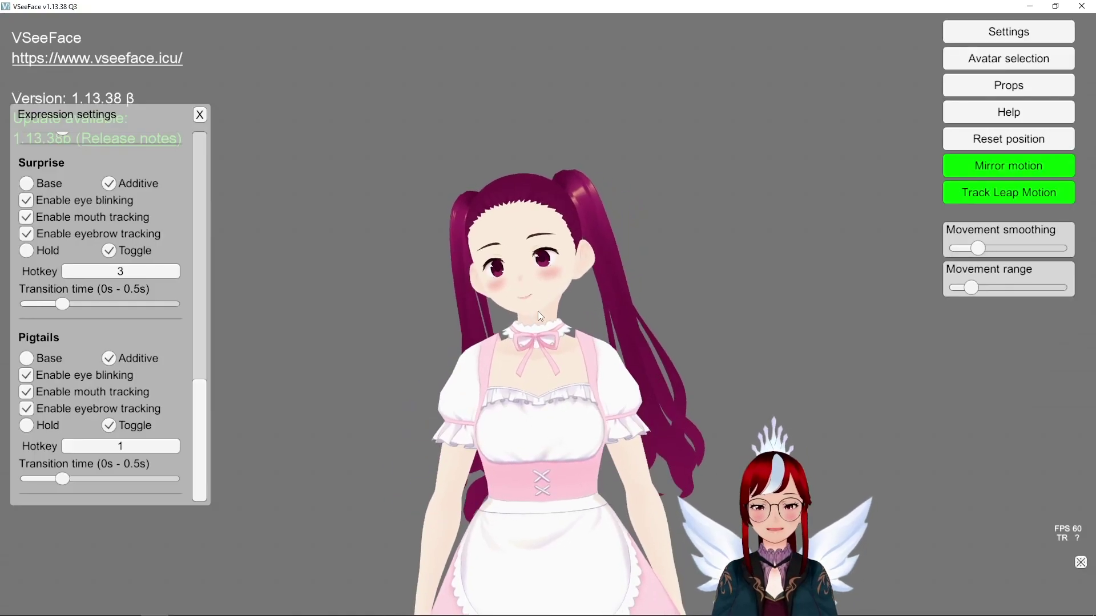
key(1)
key(1)
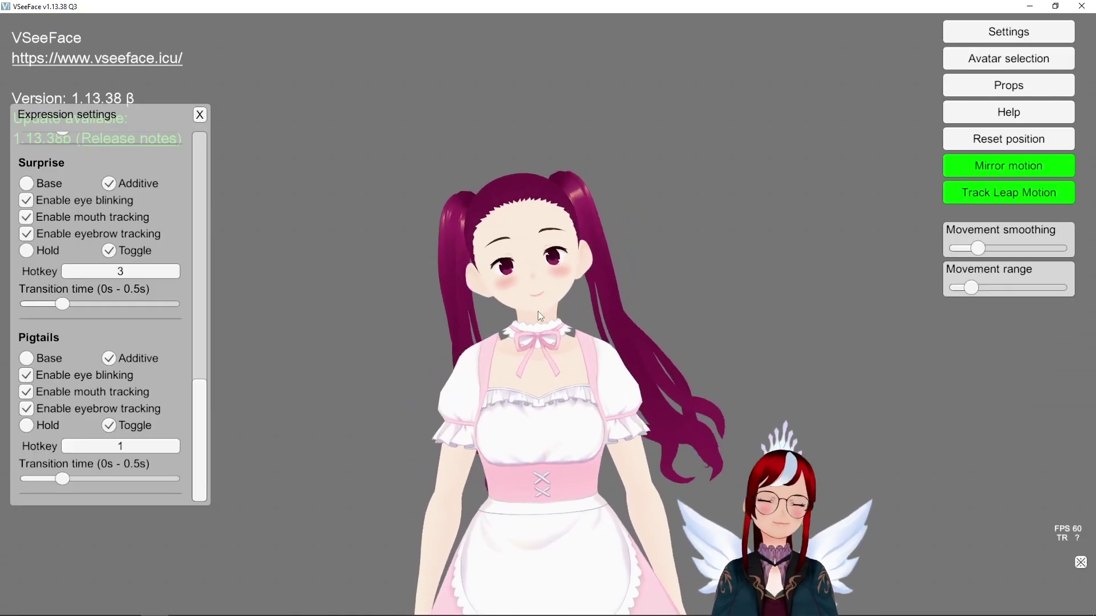